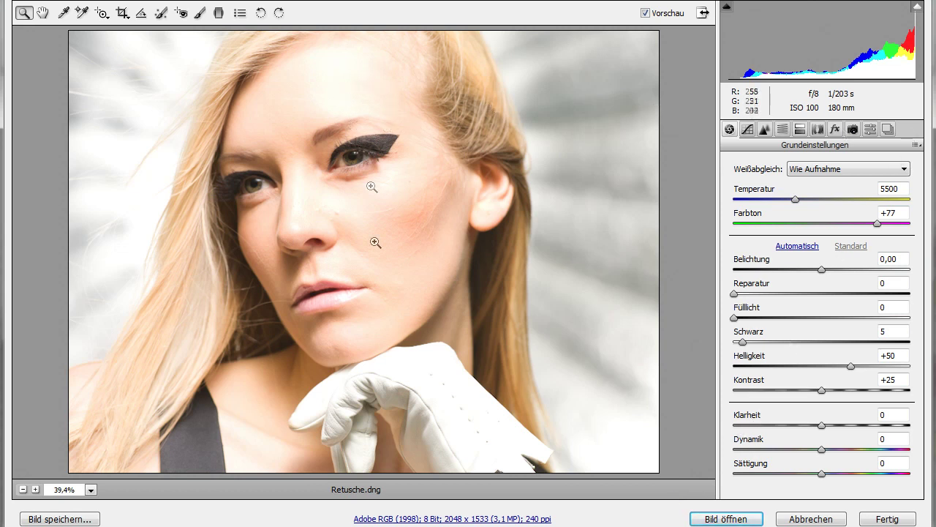
- Turn on the highlight clipping warning, then set Belichtung to -1.55 and Helligkeit to +76
{"action": "left_click", "coordinate": [916, 7]}
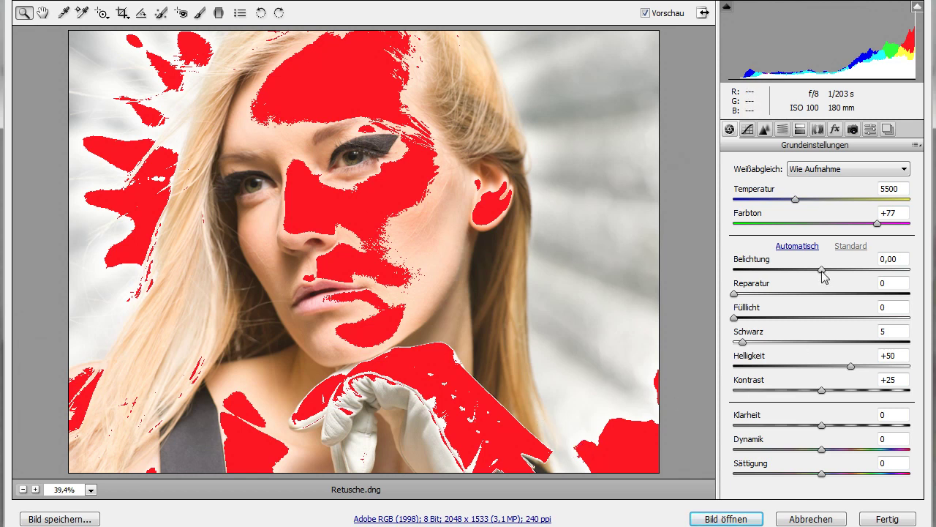
{"action": "mouse_move", "coordinate": [823, 270]}
{"action": "left_mouse_down"}
{"action": "mouse_move", "coordinate": [805, 270]}
{"action": "mouse_move", "coordinate": [796, 286]}
{"action": "left_mouse_up"}
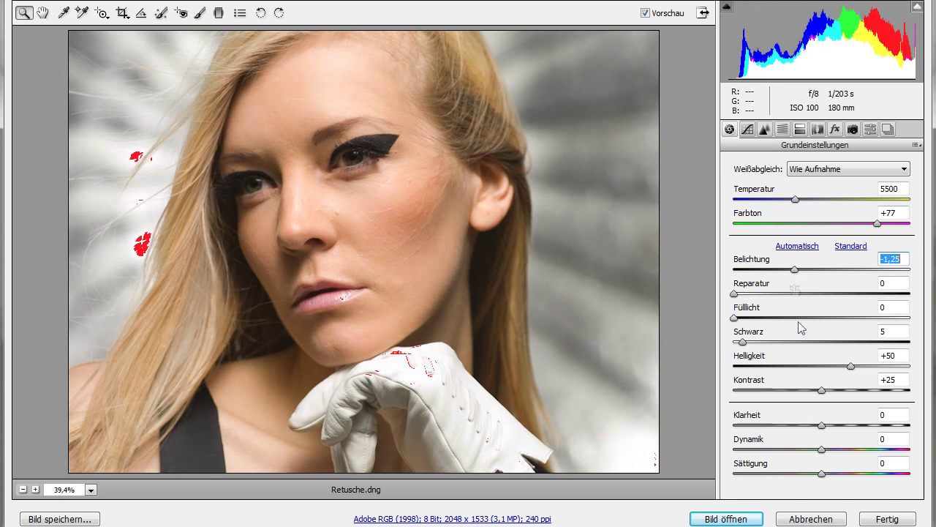
{"action": "left_click_drag", "start_coordinate": [843, 367], "coordinate": [881, 371]}
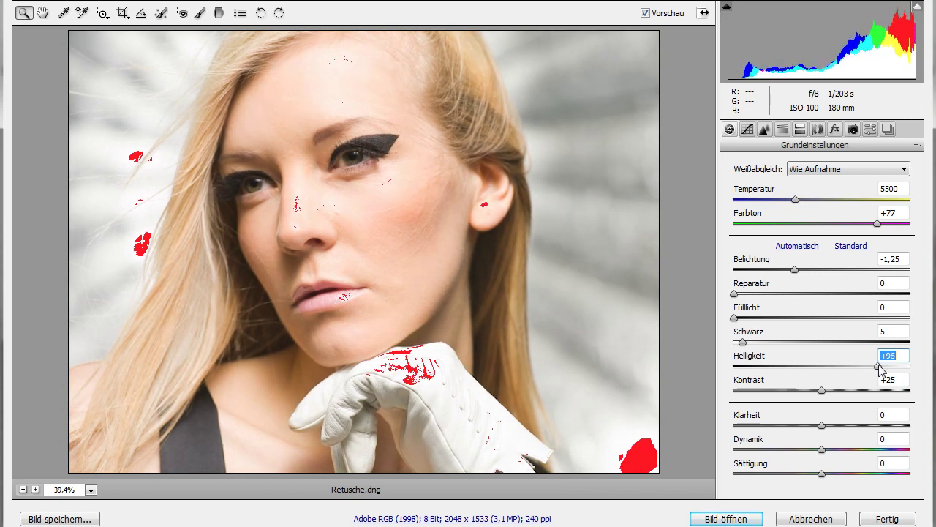
{"action": "left_click_drag", "start_coordinate": [882, 371], "coordinate": [868, 371]}
{"action": "left_click_drag", "start_coordinate": [796, 271], "coordinate": [788, 271]}
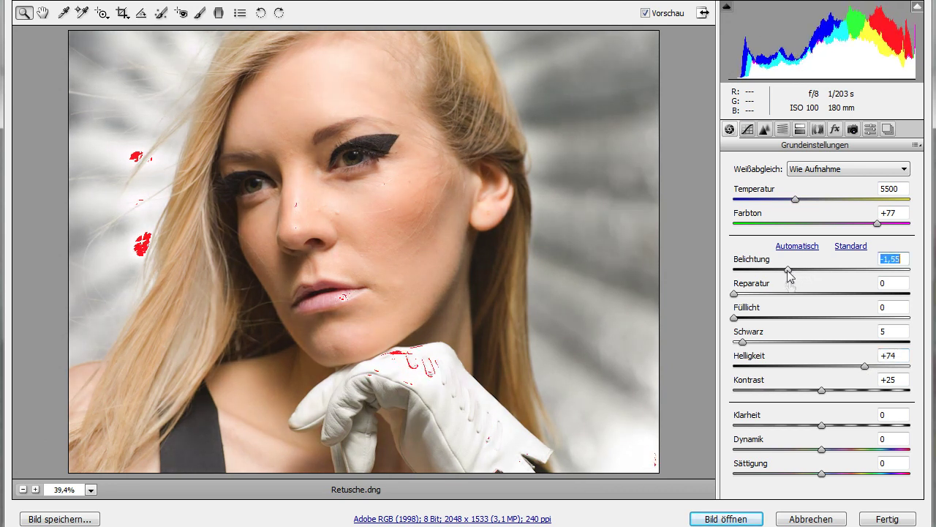
{"action": "left_click", "coordinate": [867, 371]}
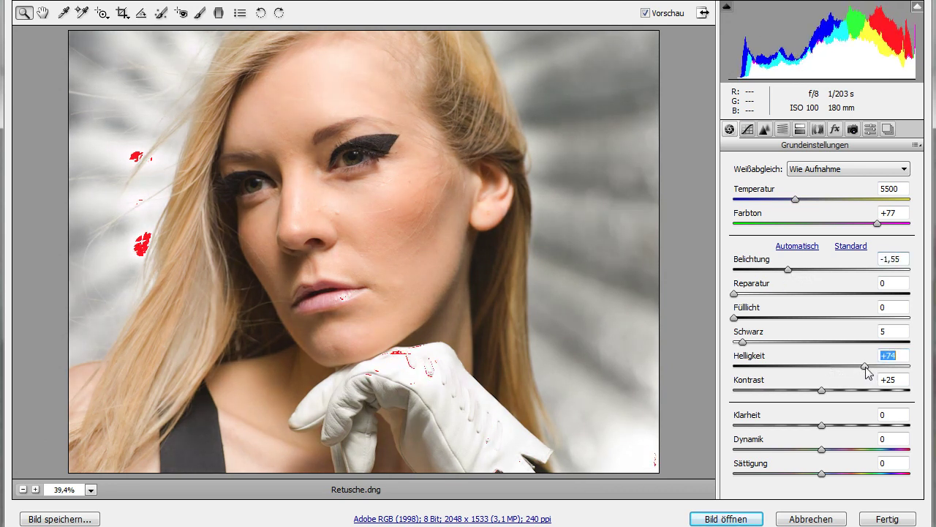
{"action": "left_click_drag", "start_coordinate": [867, 371], "coordinate": [868, 371]}
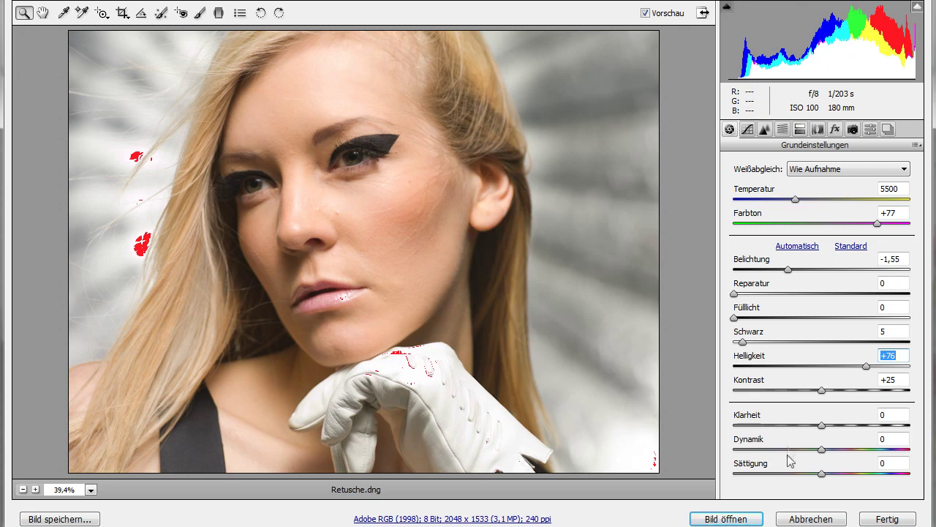
- Set Dynamik to -11 and Fülllicht to 35, toggling Vorschau to compare with the original
{"action": "left_click_drag", "start_coordinate": [823, 449], "coordinate": [814, 459]}
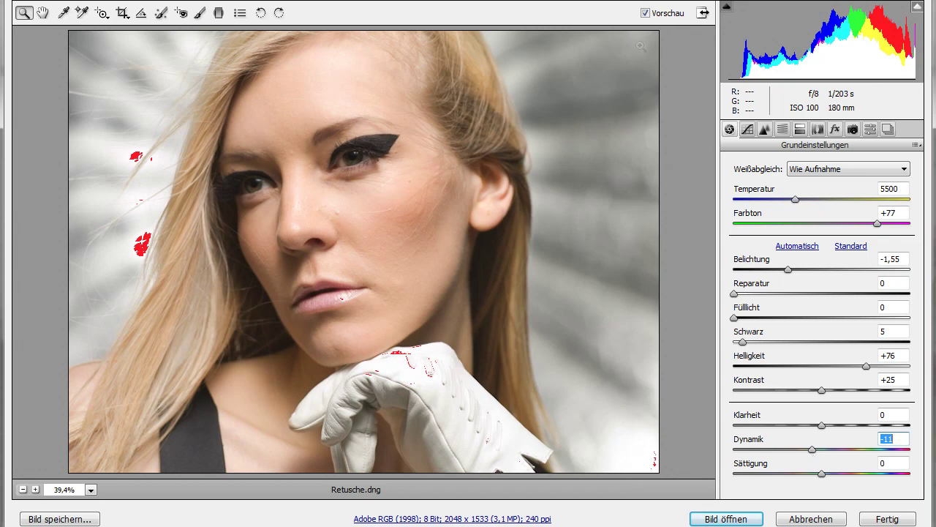
{"action": "left_click", "coordinate": [645, 14]}
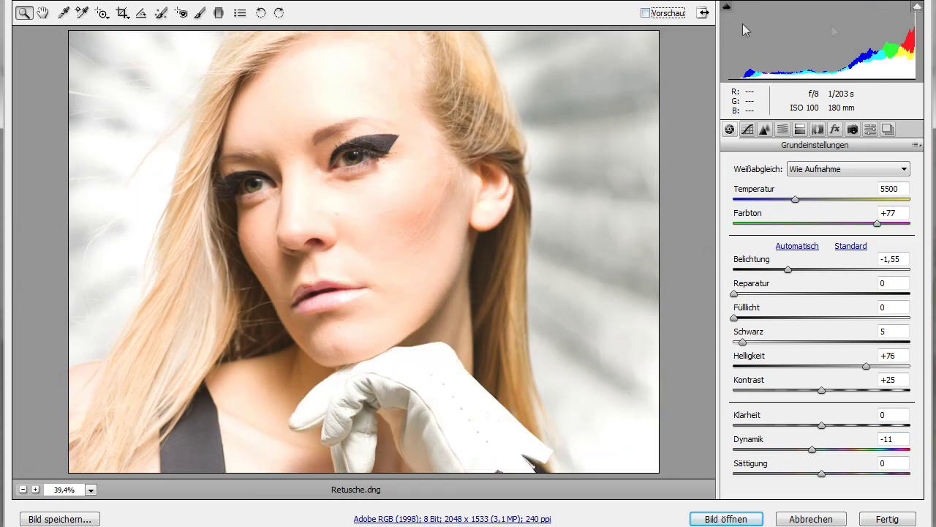
{"action": "left_click", "coordinate": [647, 13]}
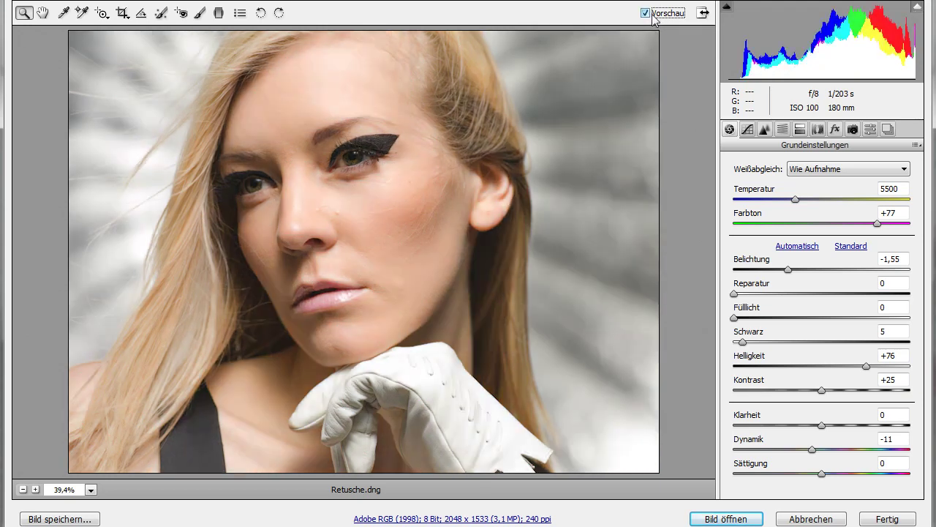
{"action": "left_click", "coordinate": [654, 15]}
{"action": "left_click", "coordinate": [651, 13]}
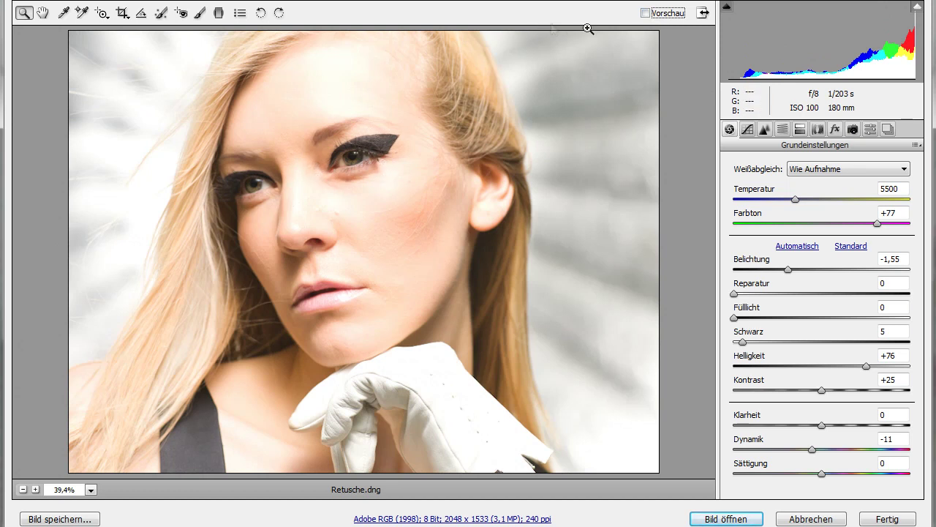
{"action": "left_click", "coordinate": [646, 13]}
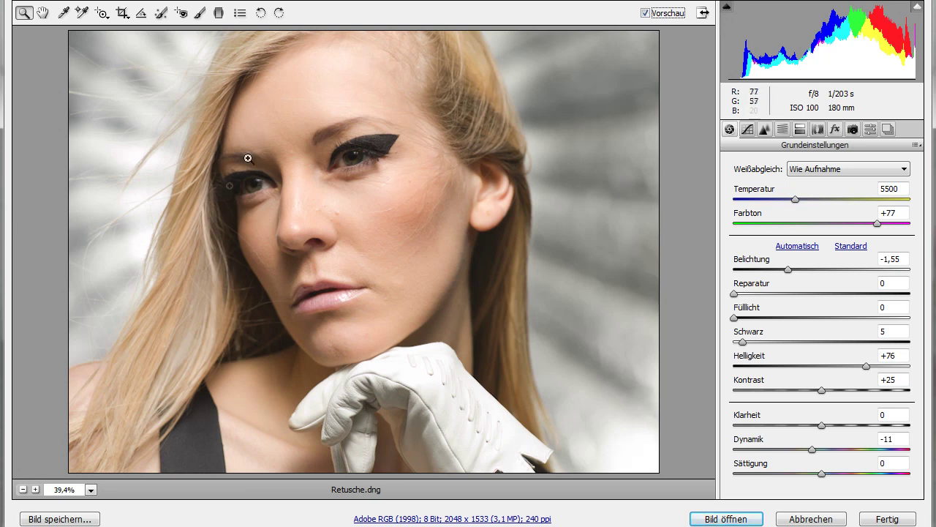
{"action": "left_click_drag", "start_coordinate": [735, 317], "coordinate": [797, 316]}
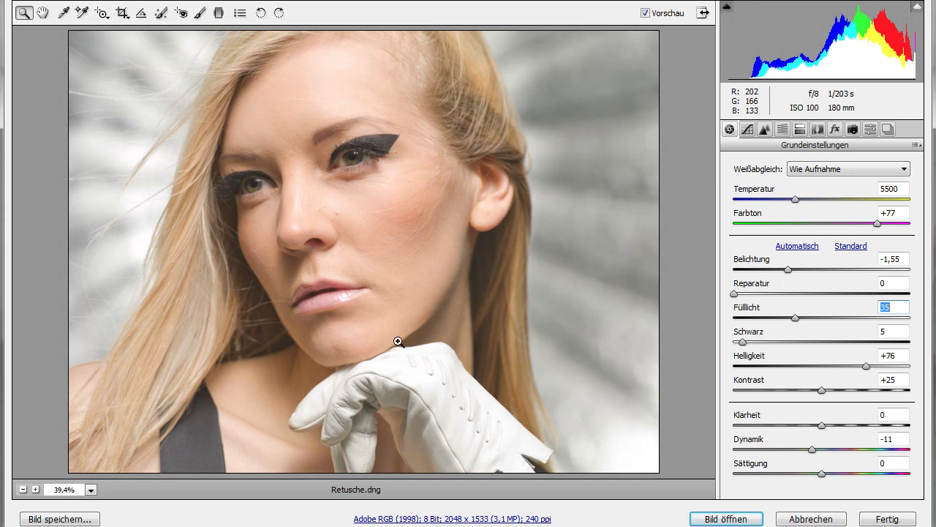
- Drag on the image with the Targeted Adjustment tool to set Helle Farbtöne +21 and Dunkle Farbtöne -8
{"action": "left_click", "coordinate": [748, 130]}
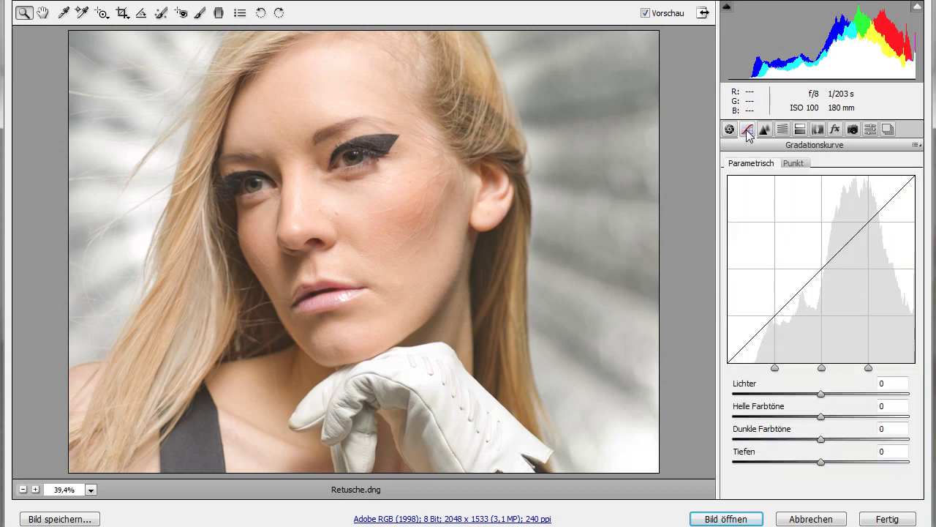
{"action": "left_click", "coordinate": [103, 14]}
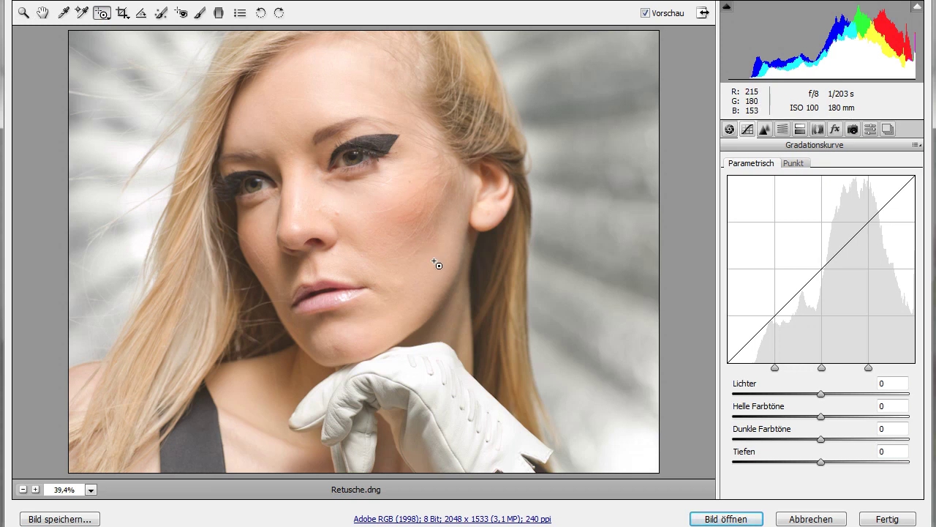
{"action": "left_click_drag", "start_coordinate": [434, 261], "coordinate": [436, 244]}
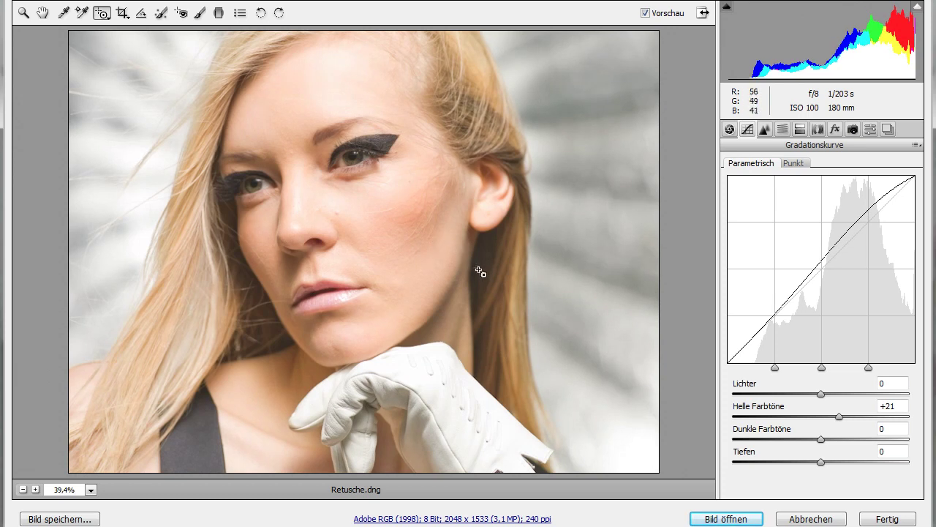
{"action": "left_click_drag", "start_coordinate": [479, 270], "coordinate": [479, 275]}
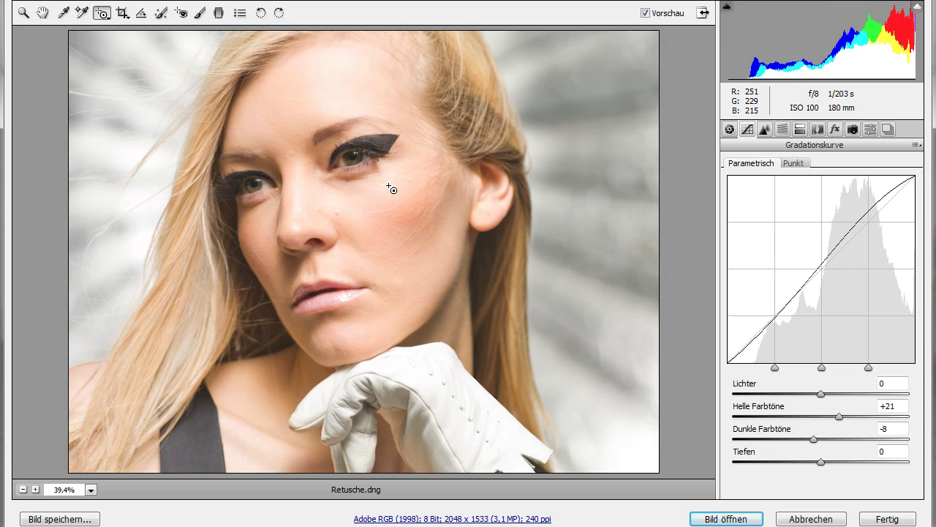
- Zoom to 100%, pan to show both eyes and the nose, and activate Bereichsreparatur
{"action": "left_click", "coordinate": [328, 225]}
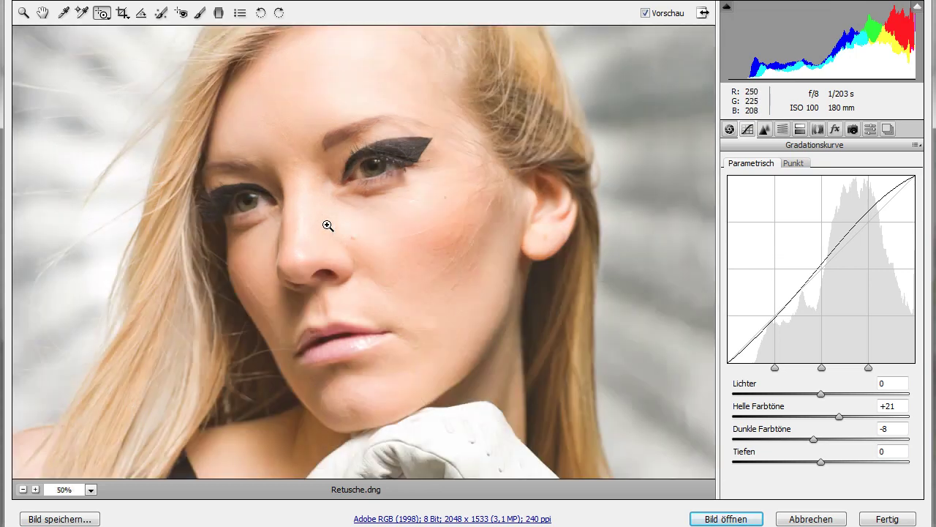
{"action": "left_click", "coordinate": [353, 259]}
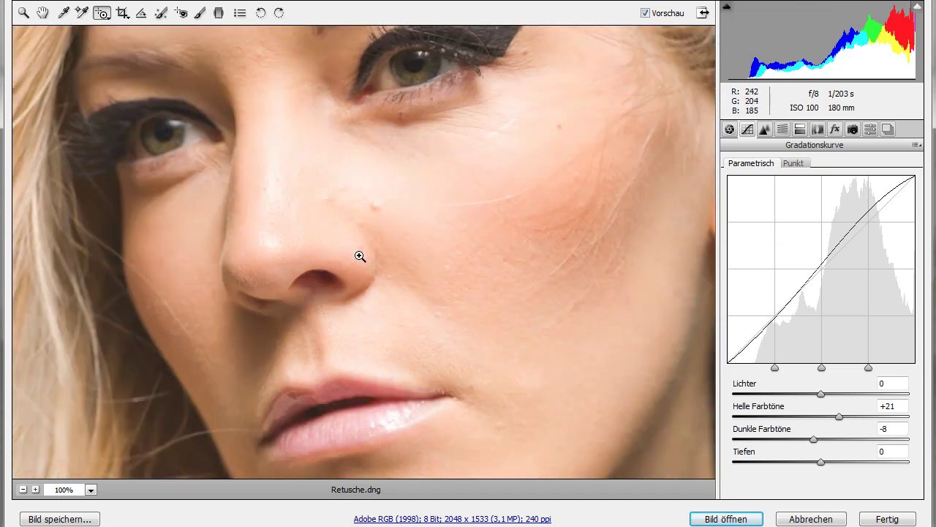
{"action": "left_click_drag", "start_coordinate": [362, 272], "coordinate": [411, 359]}
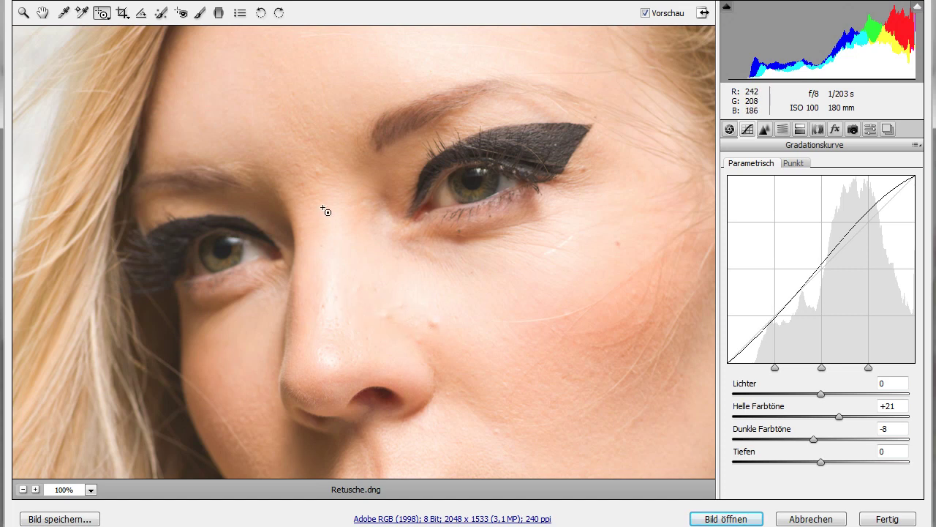
{"action": "left_click", "coordinate": [162, 14]}
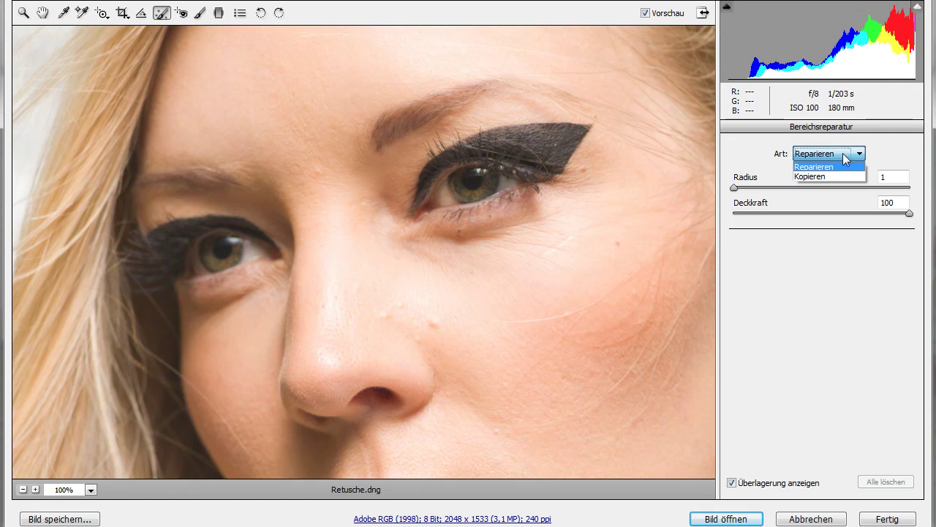
- In Reparieren mode, heal the nose blemish and move its source to clean skin
{"action": "left_click", "coordinate": [843, 153]}
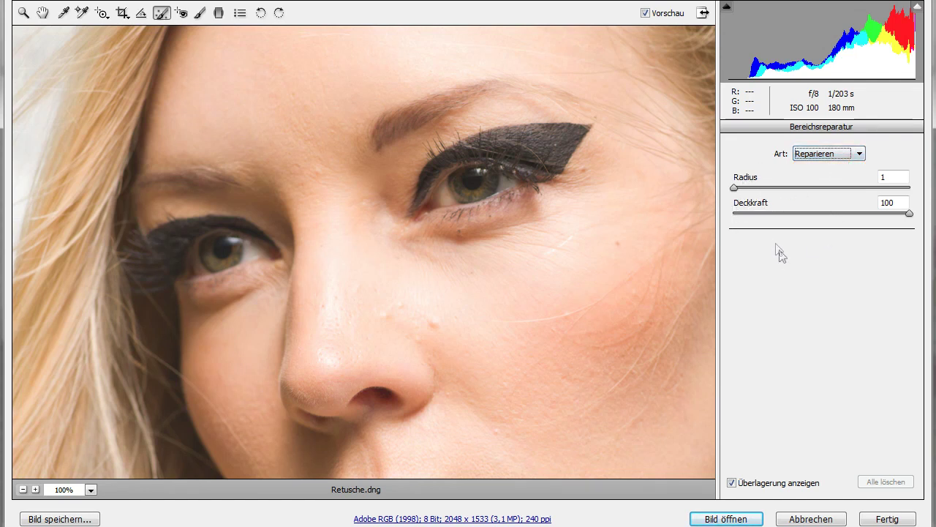
{"action": "left_click", "coordinate": [433, 324]}
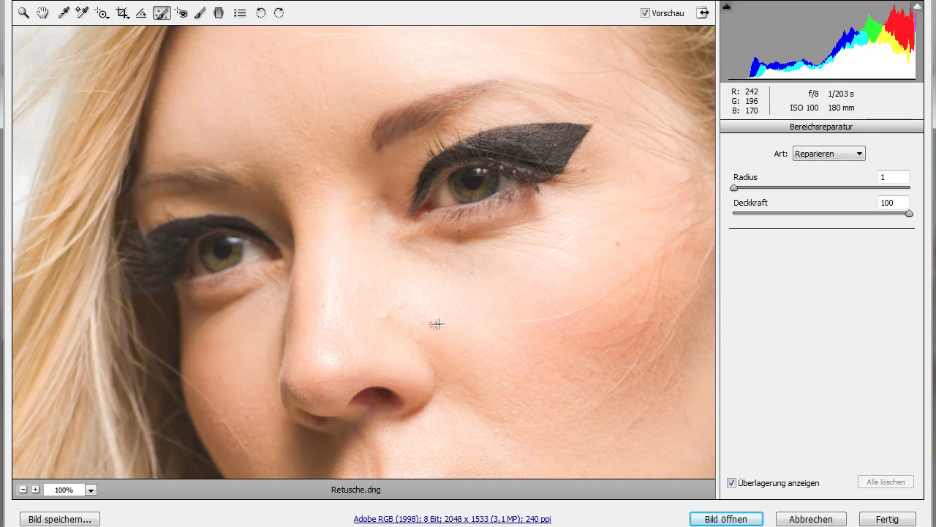
{"action": "left_click_drag", "start_coordinate": [443, 323], "coordinate": [447, 323]}
{"action": "left_click_drag", "start_coordinate": [444, 323], "coordinate": [444, 323]}
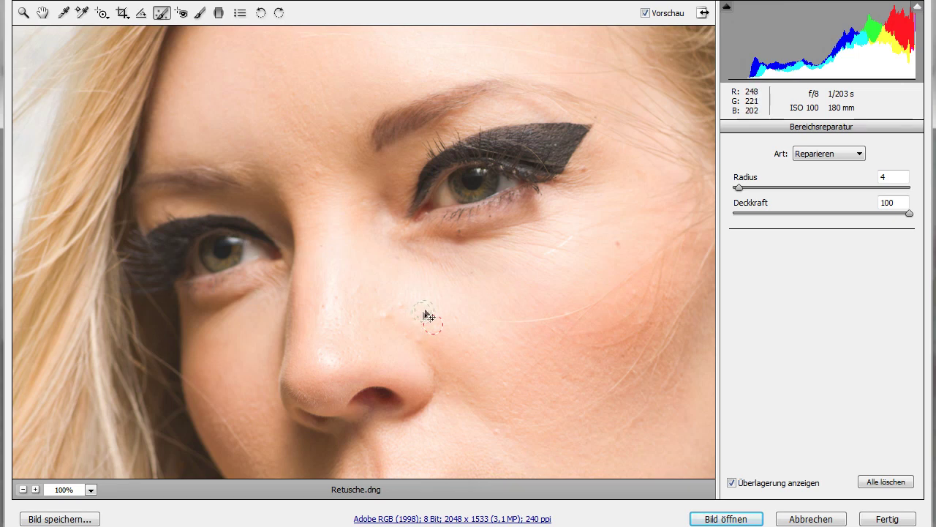
{"action": "left_click_drag", "start_coordinate": [442, 310], "coordinate": [462, 333]}
- Add healing spots beside the nose and between the eyebrows, repositioning their sources
{"action": "left_click_drag", "start_coordinate": [402, 305], "coordinate": [407, 307]}
{"action": "left_click_drag", "start_coordinate": [408, 289], "coordinate": [427, 298]}
{"action": "mouse_move", "coordinate": [365, 314]}
{"action": "left_mouse_down"}
{"action": "mouse_move", "coordinate": [421, 368]}
{"action": "mouse_move", "coordinate": [446, 365]}
{"action": "left_mouse_up"}
{"action": "left_click", "coordinate": [318, 173]}
{"action": "mouse_move", "coordinate": [360, 194]}
{"action": "left_mouse_down"}
{"action": "mouse_move", "coordinate": [338, 182]}
{"action": "mouse_move", "coordinate": [336, 158]}
{"action": "left_mouse_up"}
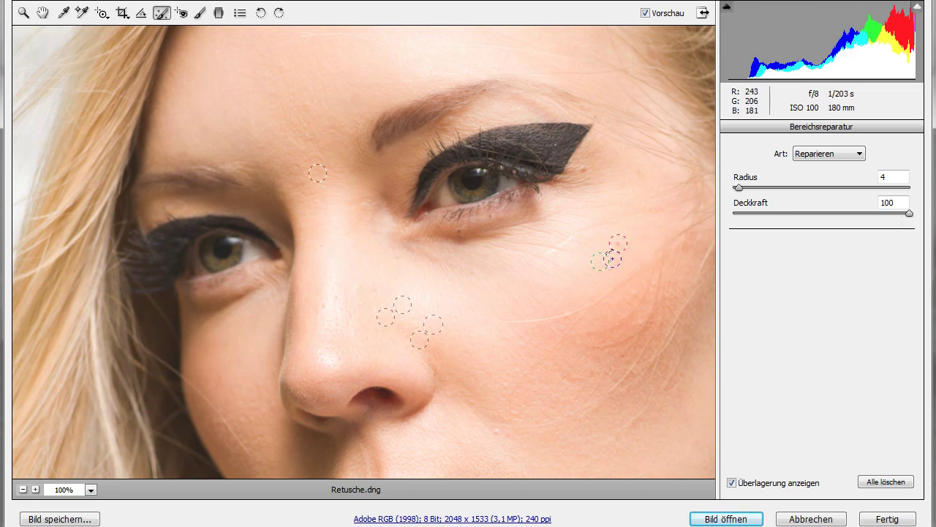
- Lower the healing Deckkraft, place a radius-3 spot under the eye, then raise Deckkraft again
{"action": "left_click_drag", "start_coordinate": [907, 215], "coordinate": [839, 218]}
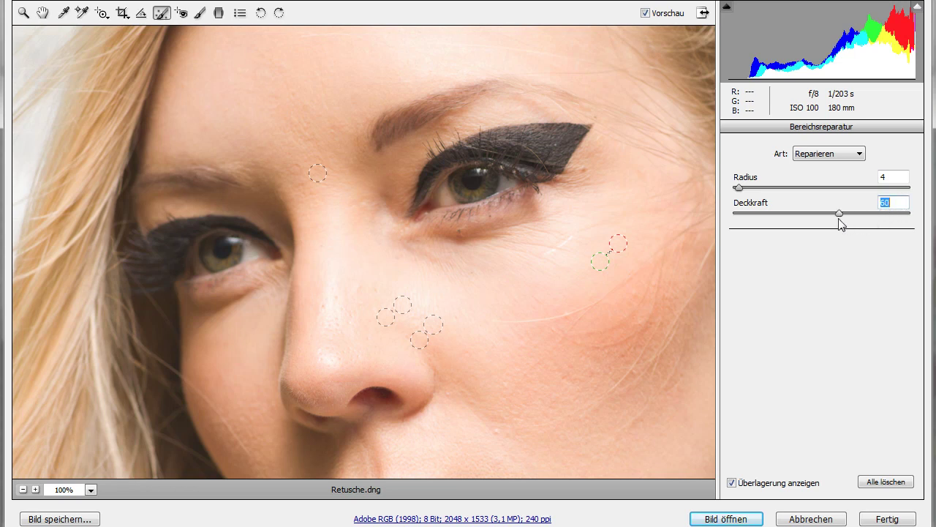
{"action": "left_click_drag", "start_coordinate": [839, 218], "coordinate": [810, 219]}
{"action": "left_click_drag", "start_coordinate": [806, 213], "coordinate": [782, 212]}
{"action": "left_click", "coordinate": [460, 232]}
{"action": "key", "text": "bracketleft"}
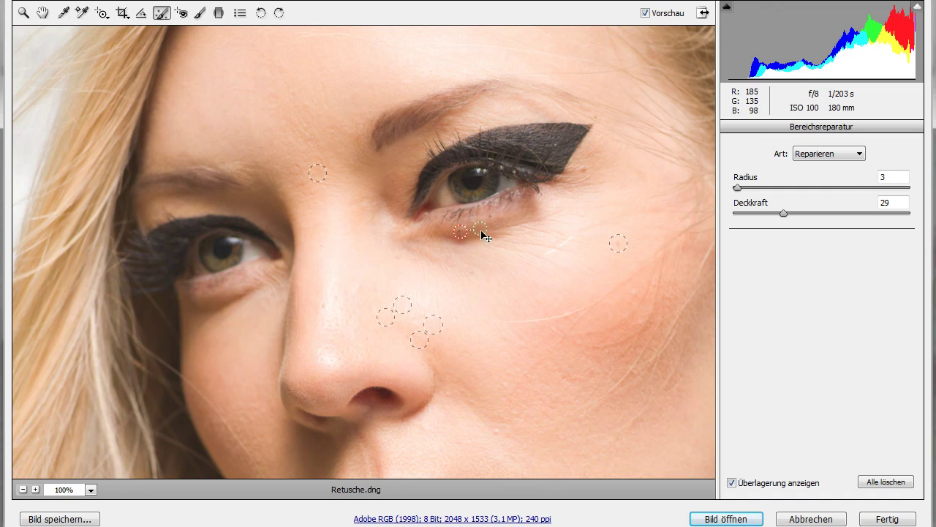
{"action": "left_click_drag", "start_coordinate": [784, 215], "coordinate": [842, 214]}
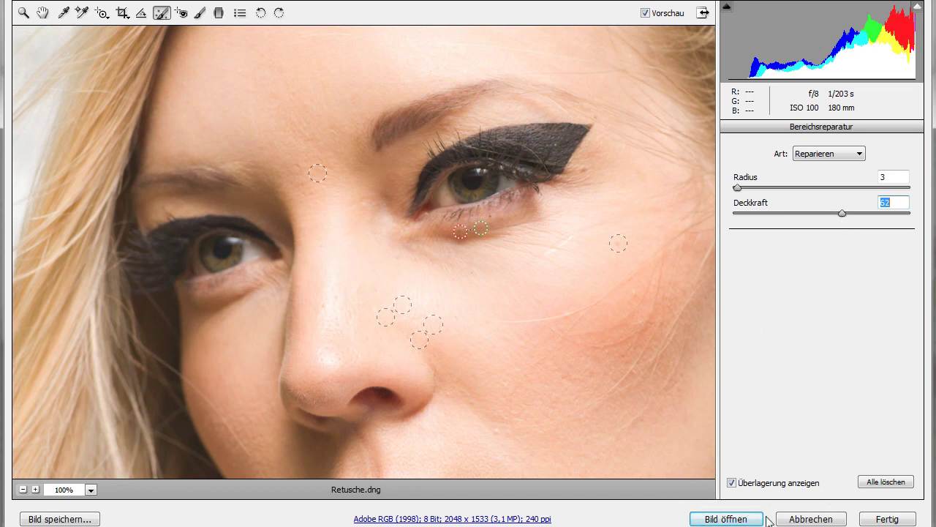
- Hide the Überlagerung markers, toggle Vorschau to compare with the original, and fit the portrait (Ctrl+0)
{"action": "left_click", "coordinate": [732, 482]}
{"action": "left_click", "coordinate": [646, 14]}
{"action": "left_click", "coordinate": [646, 14]}
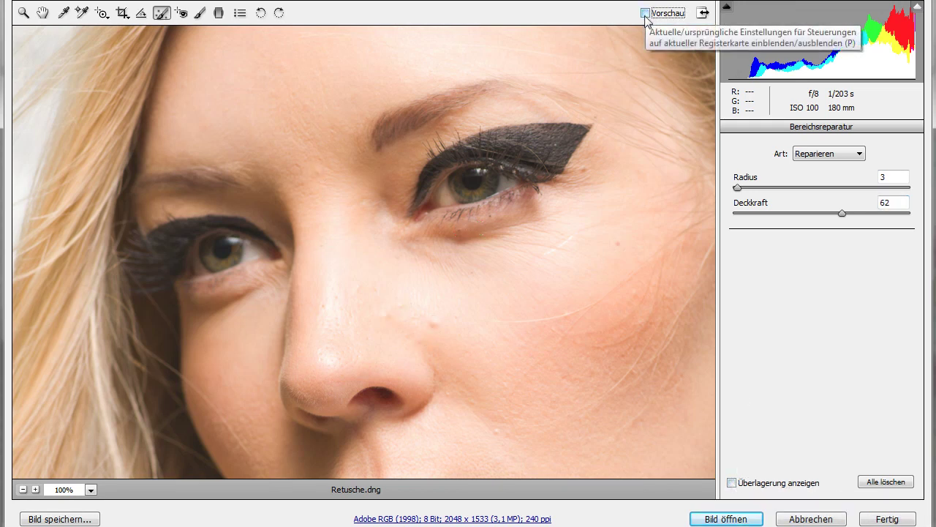
{"action": "left_click", "coordinate": [646, 14]}
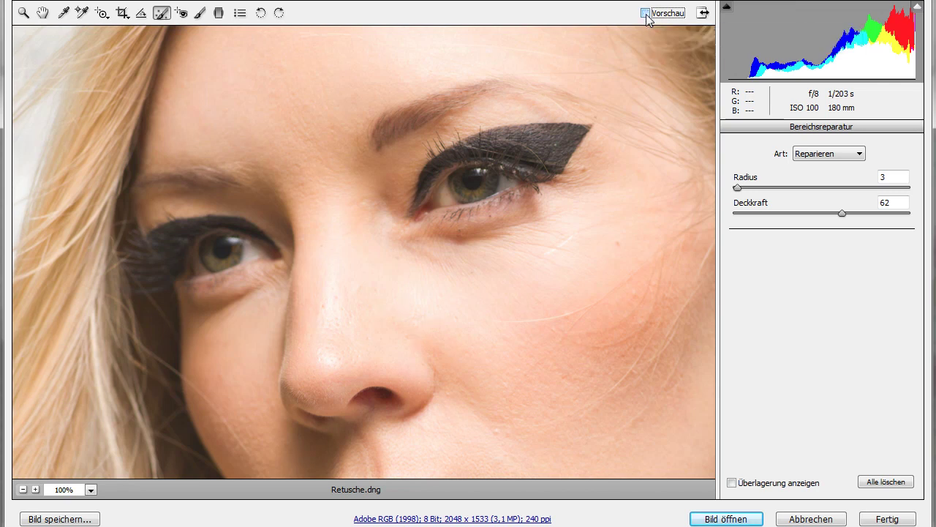
{"action": "left_click", "coordinate": [646, 14]}
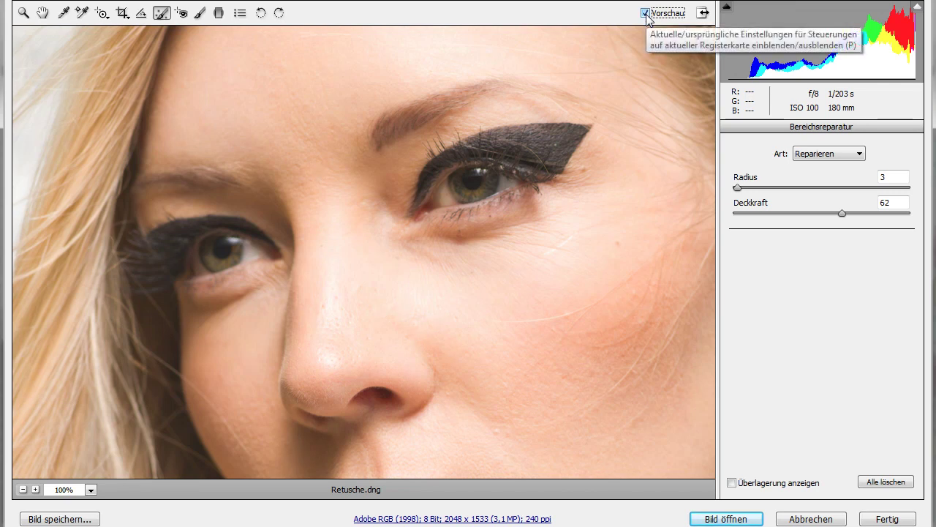
{"action": "left_click", "coordinate": [646, 14]}
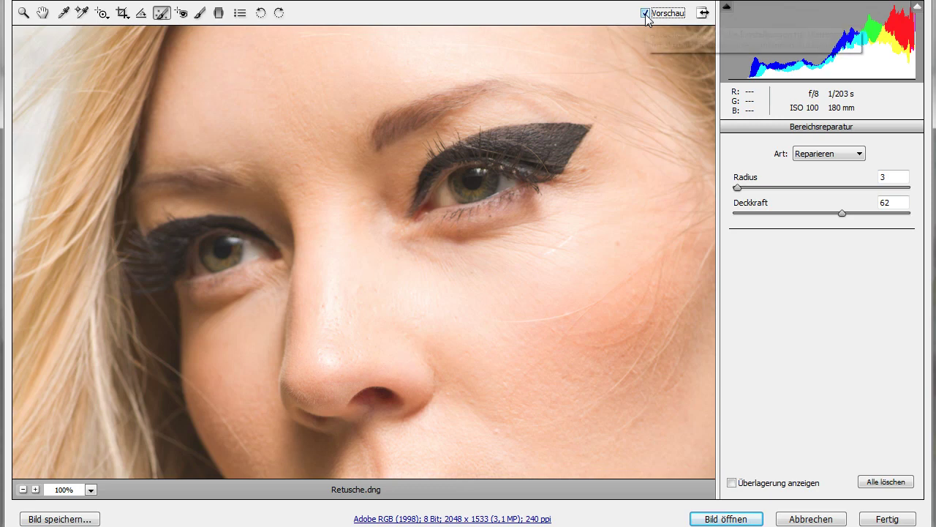
{"action": "left_click", "coordinate": [646, 14]}
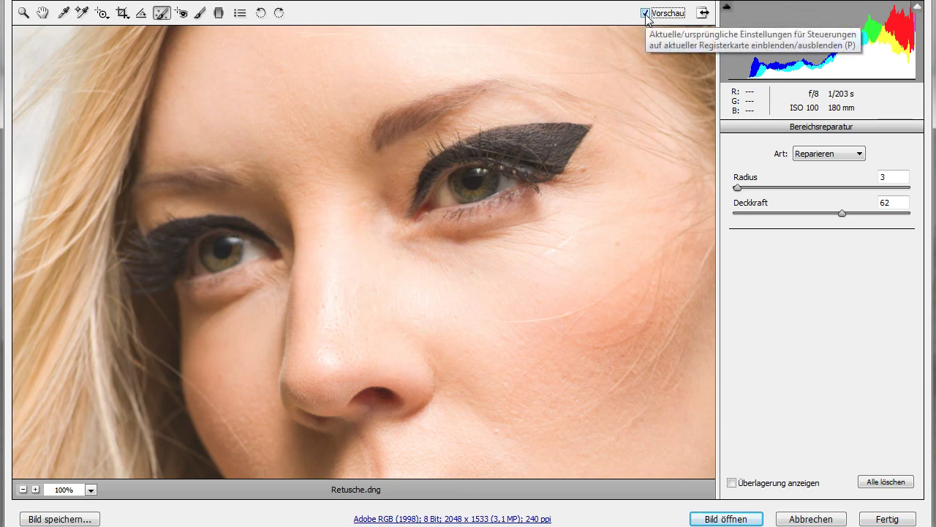
{"action": "key", "text": "ctrl+0"}
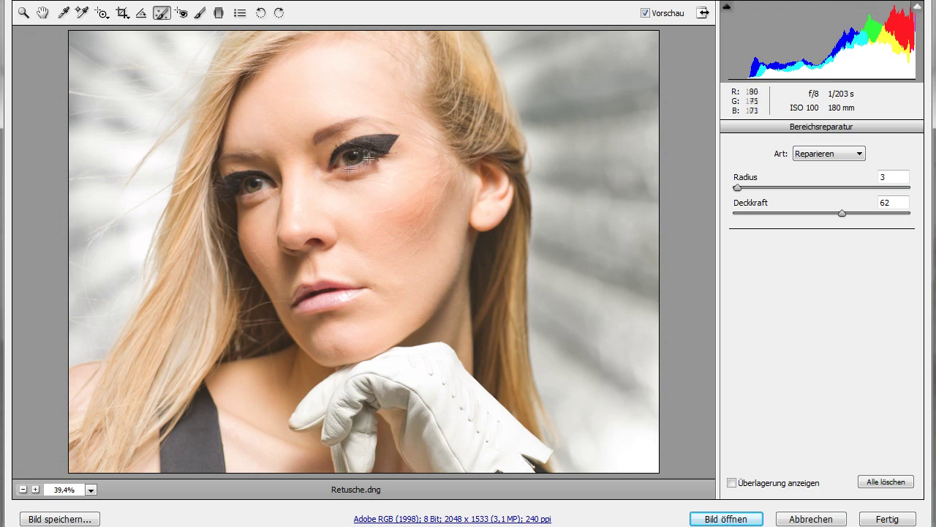
- Choose the Adjustment Brush with a Helligkeit +25 preset and zoom in on the eyes
{"action": "left_click", "coordinate": [201, 17]}
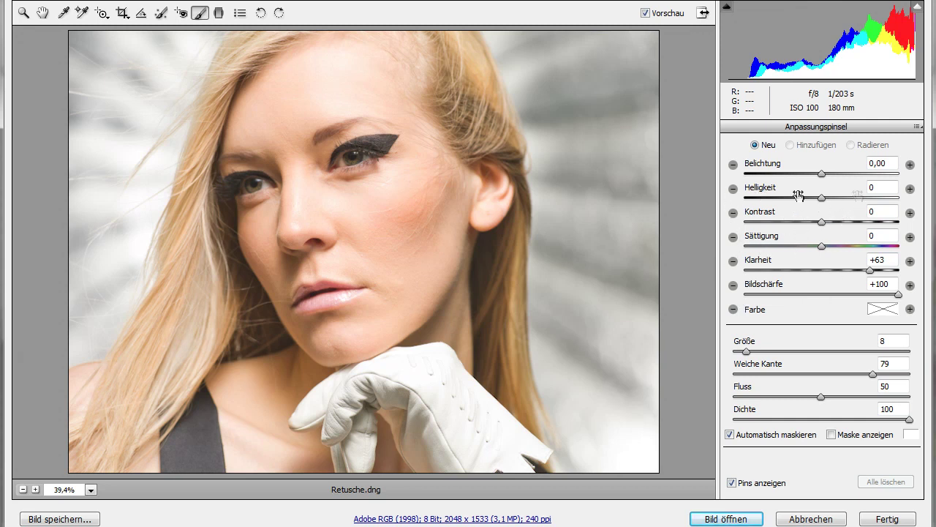
{"action": "left_click", "coordinate": [910, 189]}
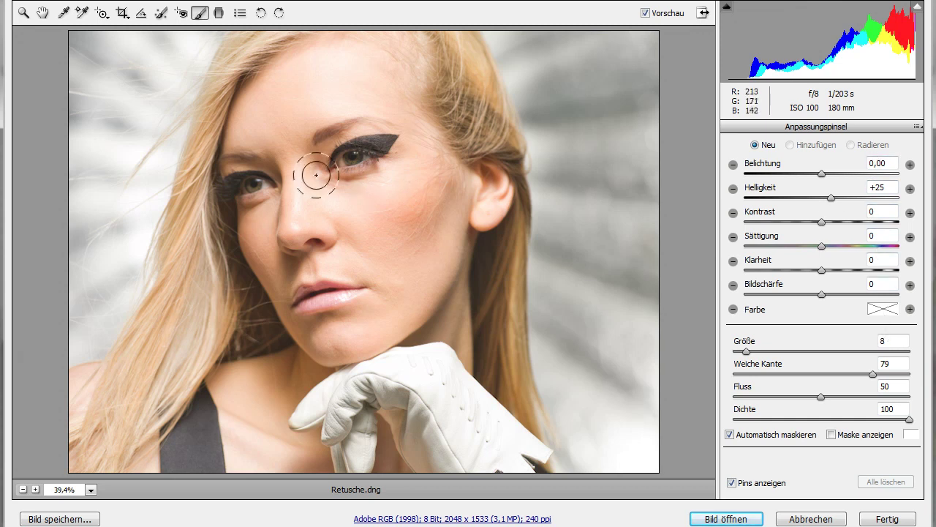
{"action": "left_click_drag", "start_coordinate": [195, 109], "coordinate": [434, 245]}
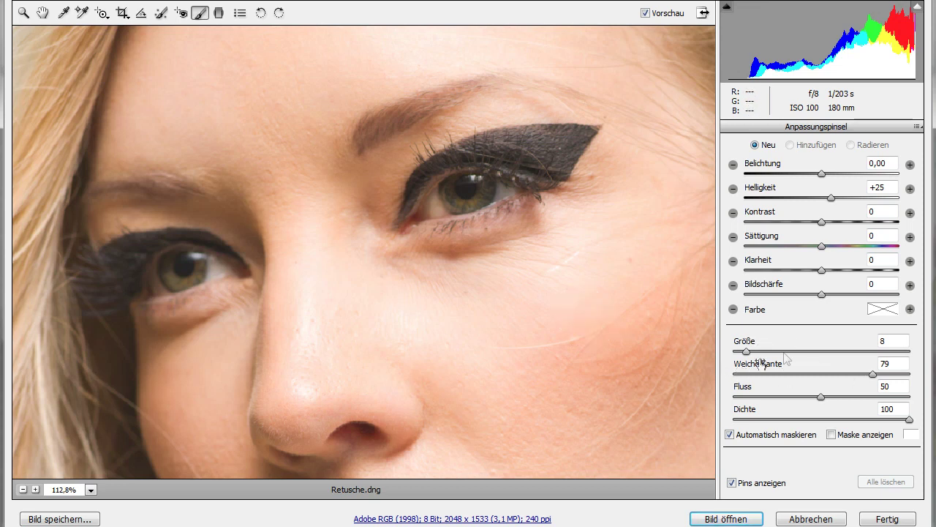
- Set the brush to Größe 7, Weiche Kante 84, Fluss 32 and Helligkeit +48
{"action": "left_click_drag", "start_coordinate": [746, 351], "coordinate": [762, 352]}
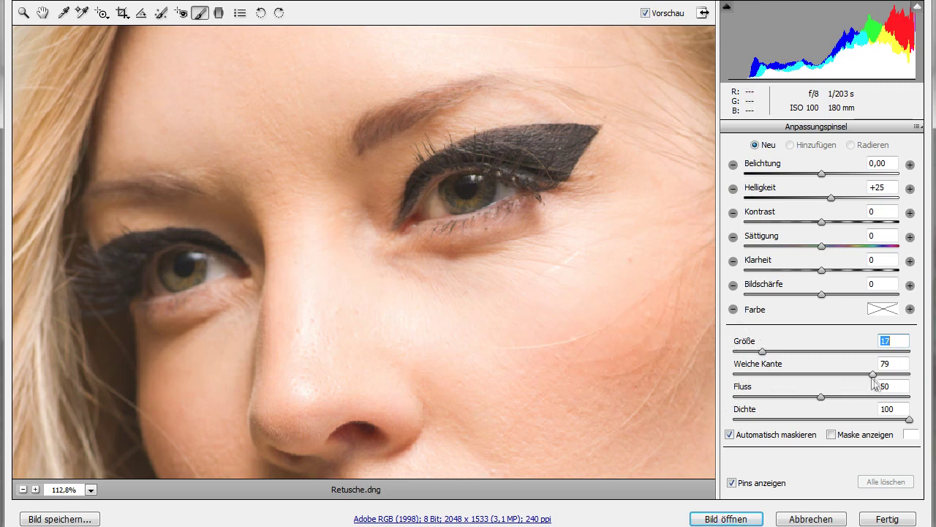
{"action": "mouse_move", "coordinate": [873, 374]}
{"action": "left_mouse_down"}
{"action": "mouse_move", "coordinate": [789, 375]}
{"action": "mouse_move", "coordinate": [881, 375]}
{"action": "left_mouse_up"}
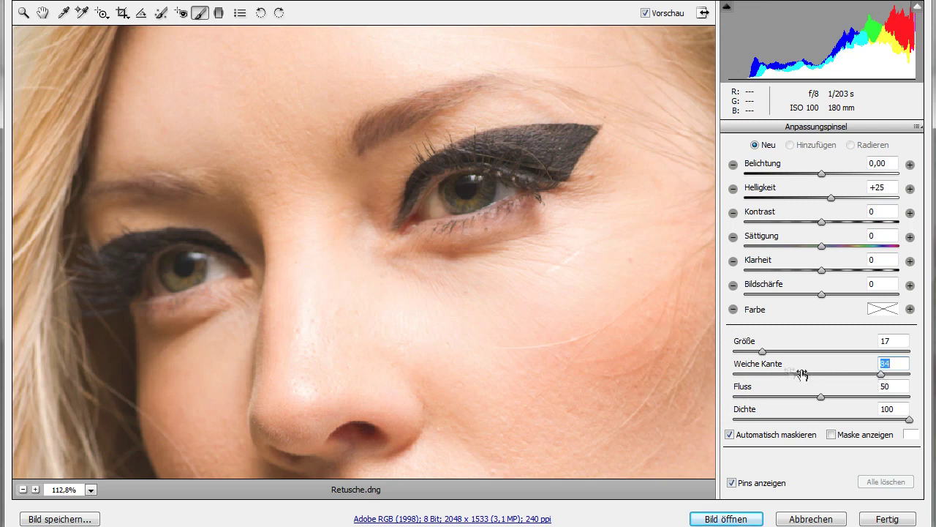
{"action": "left_click", "coordinate": [762, 352]}
{"action": "left_click_drag", "start_coordinate": [762, 352], "coordinate": [746, 352]}
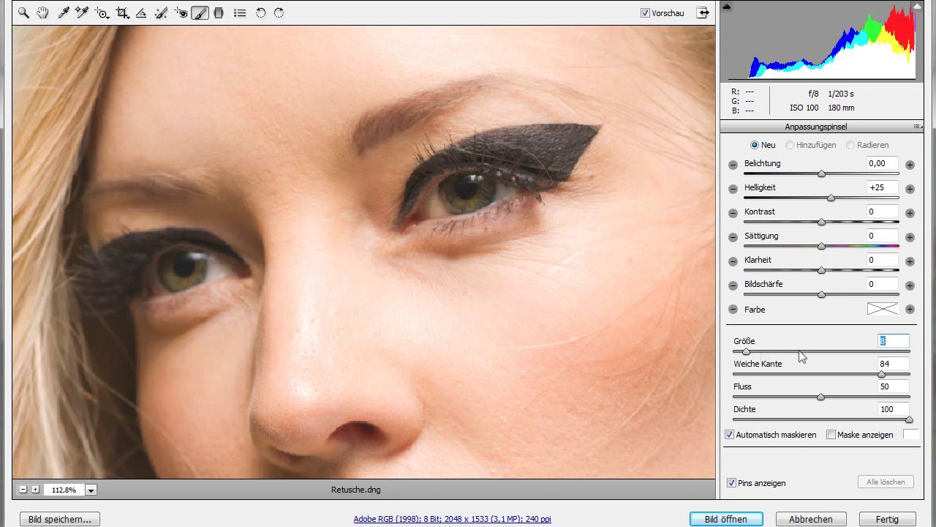
{"action": "left_click_drag", "start_coordinate": [749, 353], "coordinate": [746, 352]}
{"action": "left_click_drag", "start_coordinate": [821, 397], "coordinate": [789, 397]}
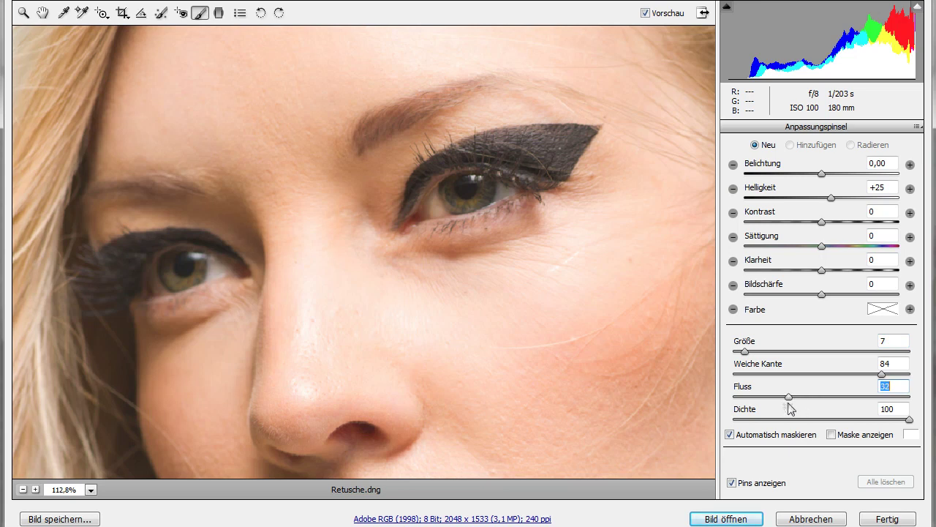
{"action": "left_click_drag", "start_coordinate": [832, 198], "coordinate": [841, 197]}
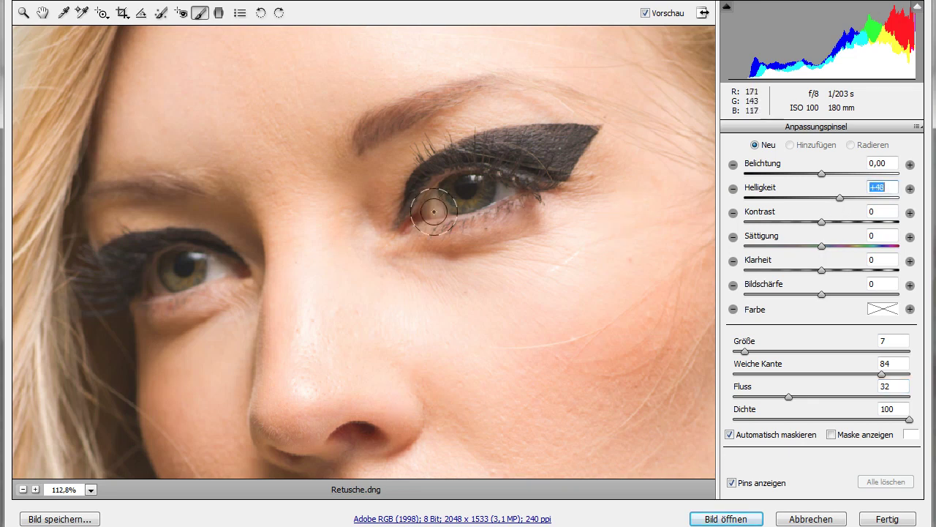
- Paint brightening over both irises and eye corners, readjusting Helligkeit to +25 after the first stroke
{"action": "left_click_drag", "start_coordinate": [432, 211], "coordinate": [524, 189]}
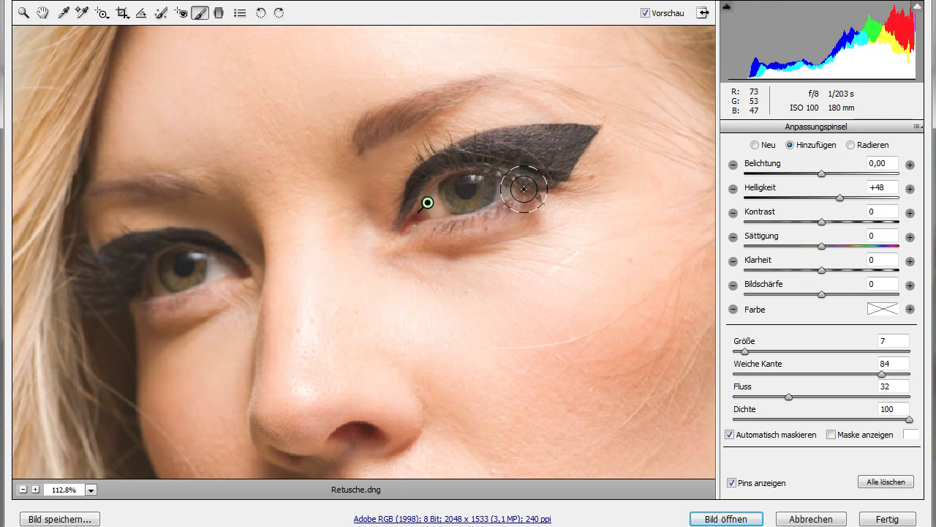
{"action": "left_click_drag", "start_coordinate": [841, 198], "coordinate": [820, 200]}
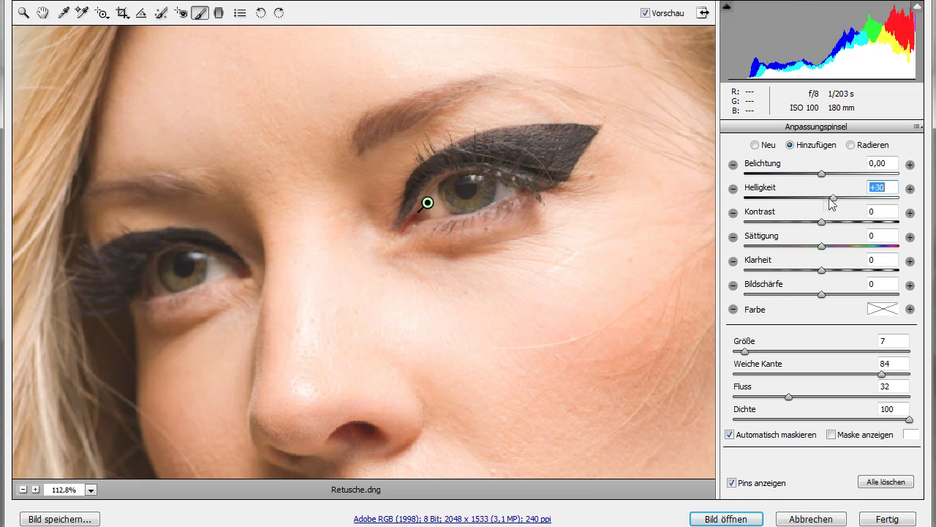
{"action": "left_click_drag", "start_coordinate": [820, 202], "coordinate": [829, 202]}
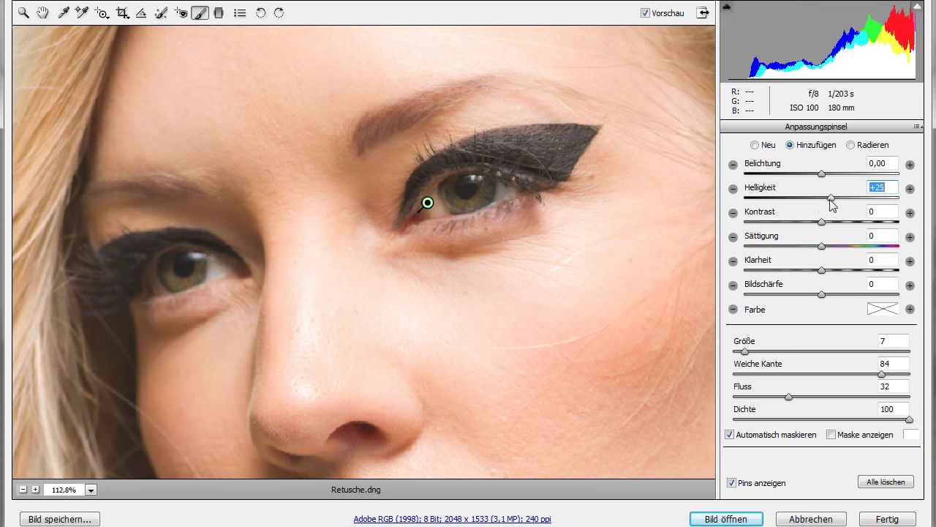
{"action": "left_click_drag", "start_coordinate": [427, 203], "coordinate": [532, 188]}
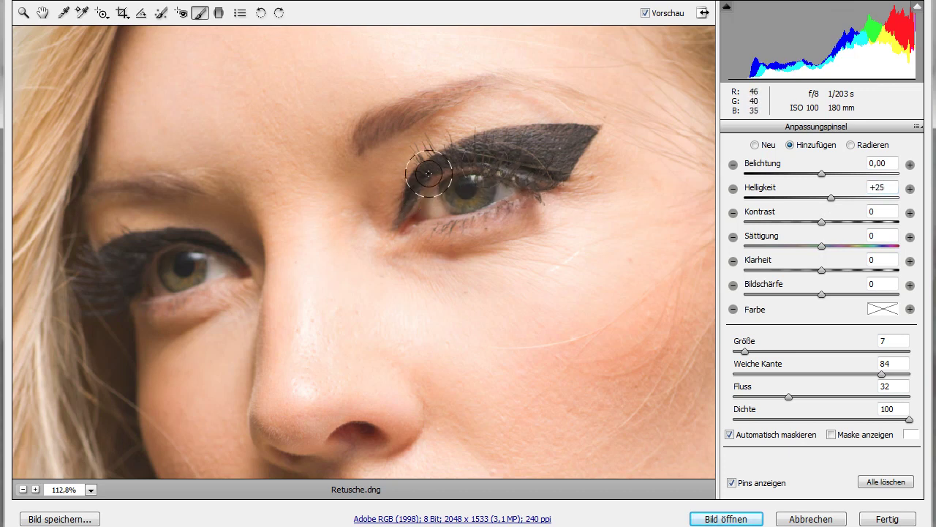
{"action": "left_click_drag", "start_coordinate": [178, 261], "coordinate": [135, 292]}
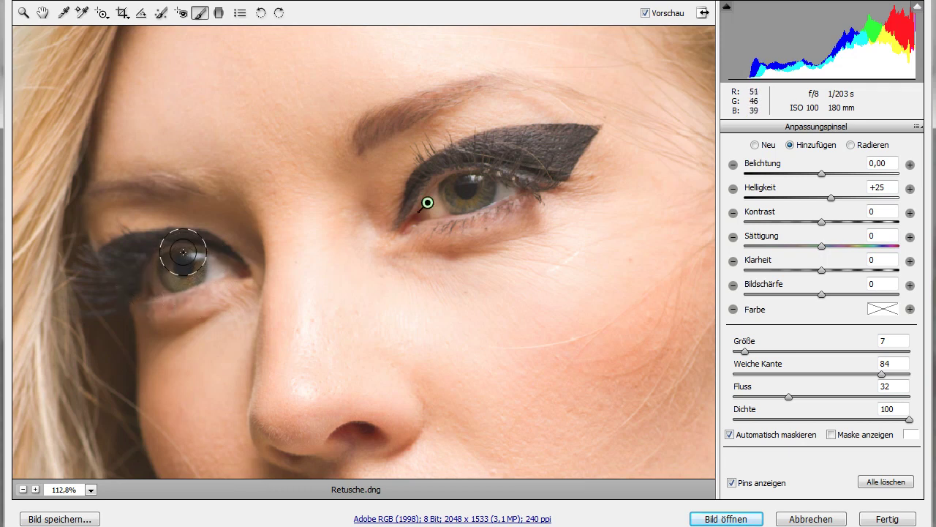
{"action": "left_click_drag", "start_coordinate": [157, 252], "coordinate": [123, 275]}
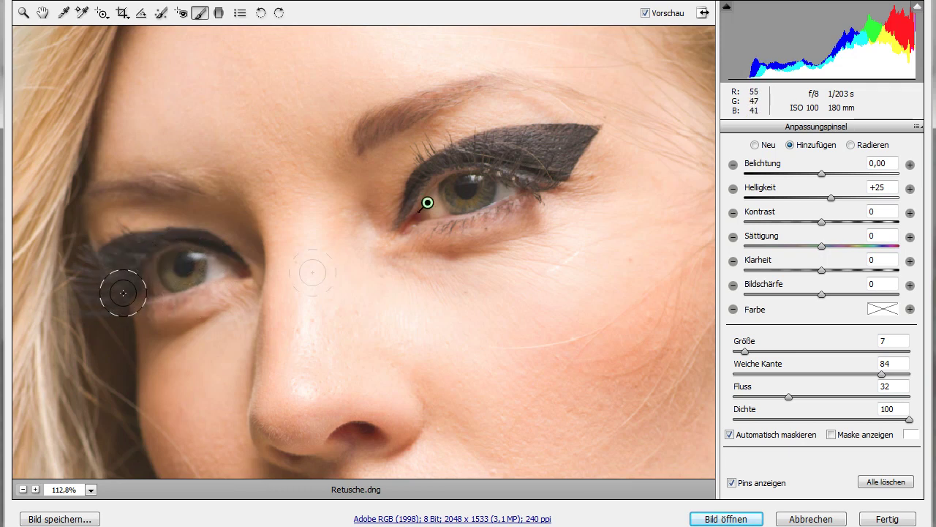
{"action": "left_click_drag", "start_coordinate": [427, 199], "coordinate": [498, 186]}
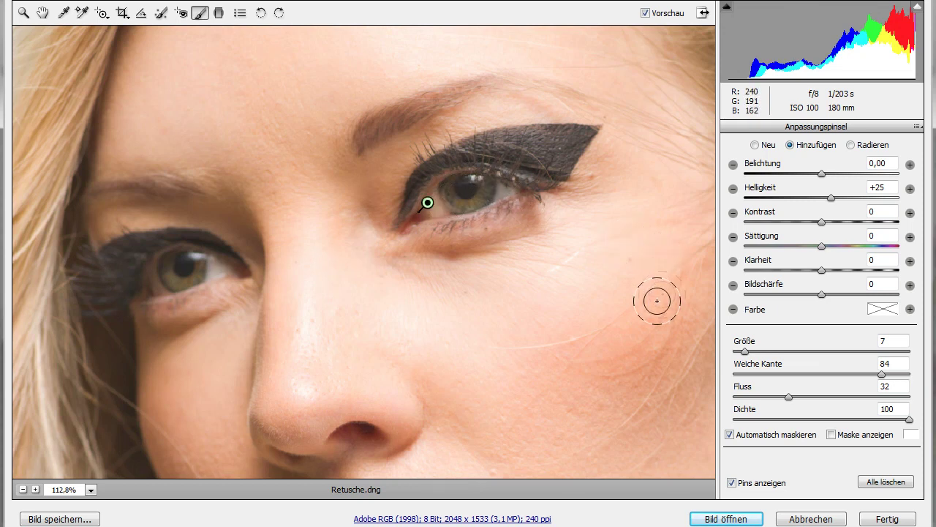
- Raise the eye adjustment to Helligkeit +46, Klarheit +55, Sättigung +17 and hide the pins
{"action": "left_click", "coordinate": [645, 13]}
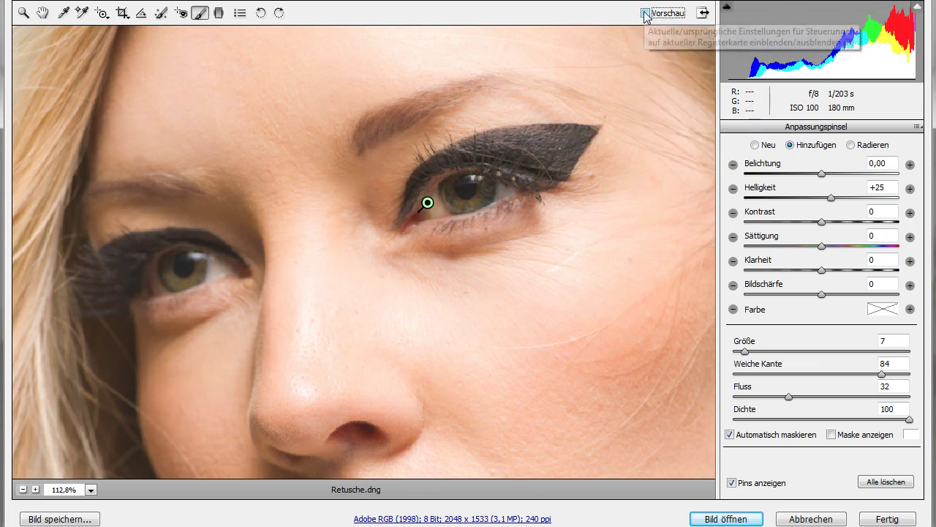
{"action": "left_click", "coordinate": [645, 13]}
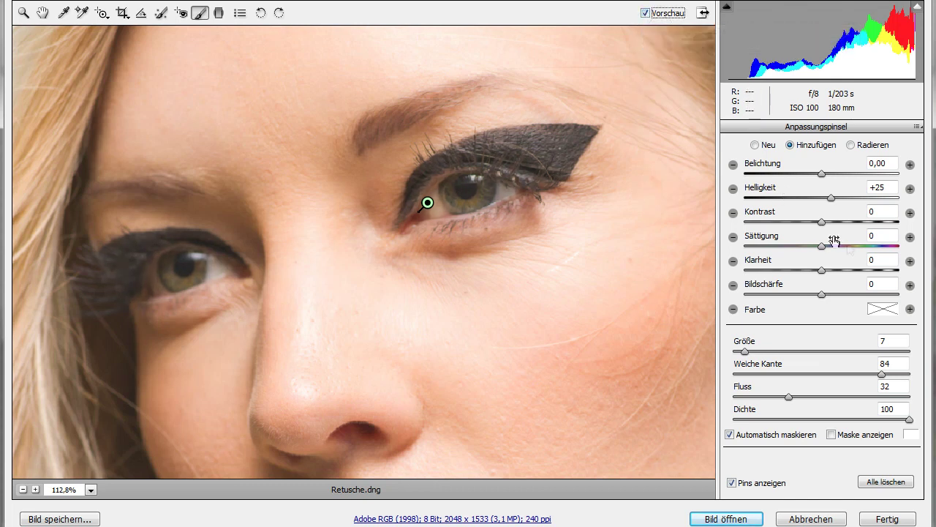
{"action": "left_click_drag", "start_coordinate": [831, 200], "coordinate": [846, 198]}
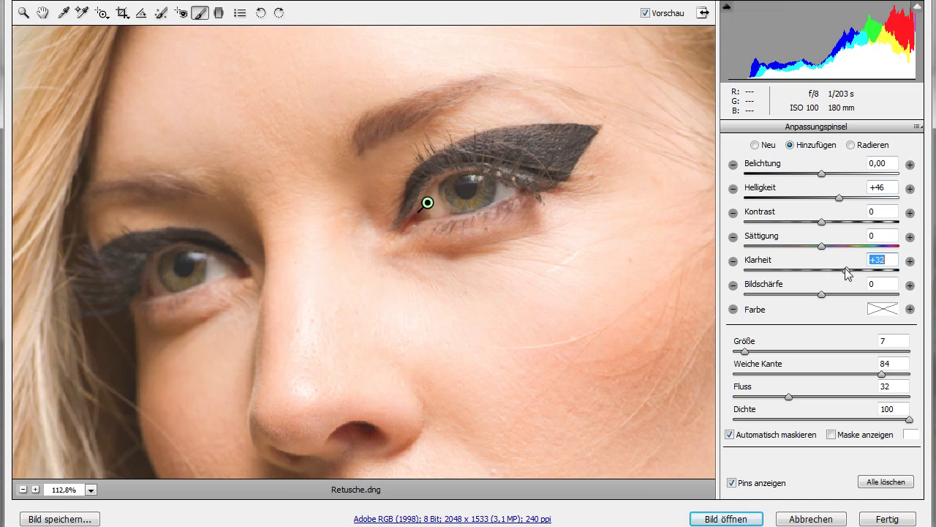
{"action": "left_click_drag", "start_coordinate": [846, 269], "coordinate": [865, 271]}
{"action": "left_click_drag", "start_coordinate": [822, 253], "coordinate": [834, 251]}
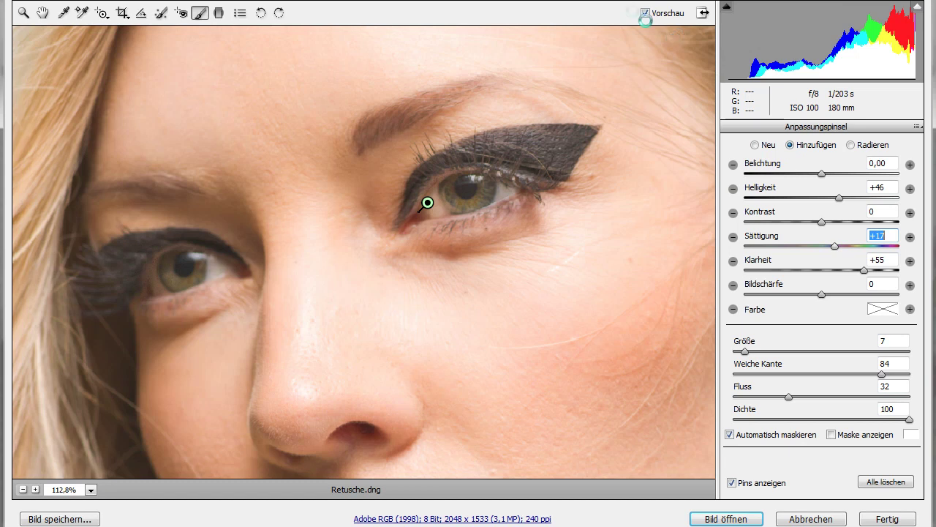
{"action": "left_click", "coordinate": [732, 483]}
- Add Kontrast +30 to the eye adjustment, comparing before and after with Vorschau
{"action": "left_click", "coordinate": [646, 14]}
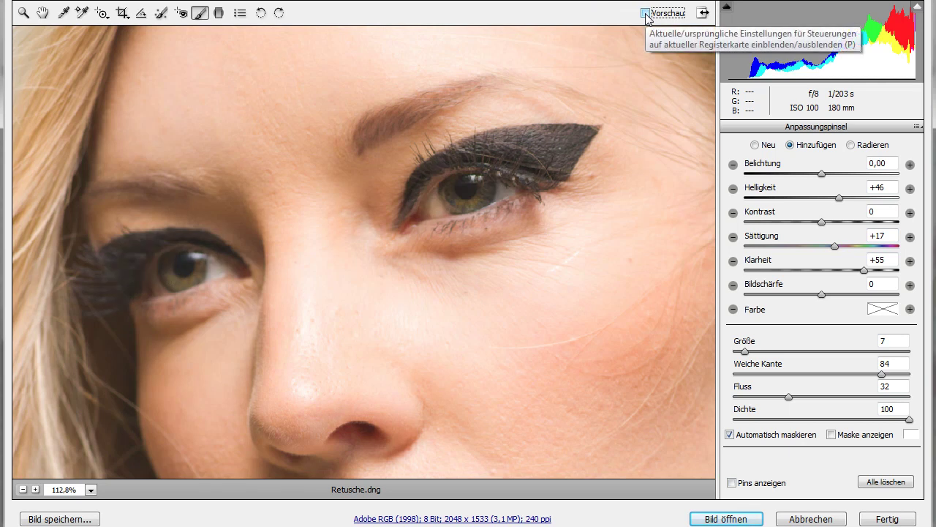
{"action": "left_click", "coordinate": [646, 14]}
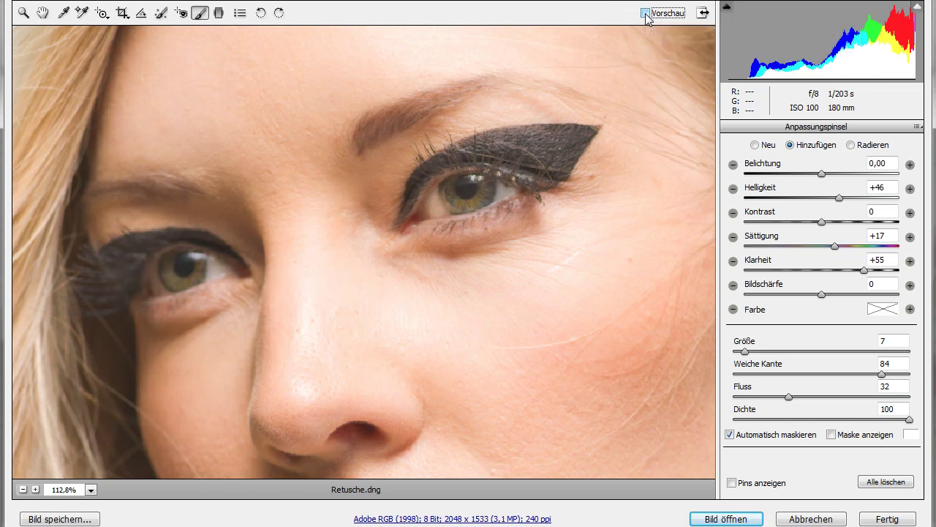
{"action": "left_click", "coordinate": [645, 13]}
{"action": "left_click_drag", "start_coordinate": [822, 222], "coordinate": [837, 219]}
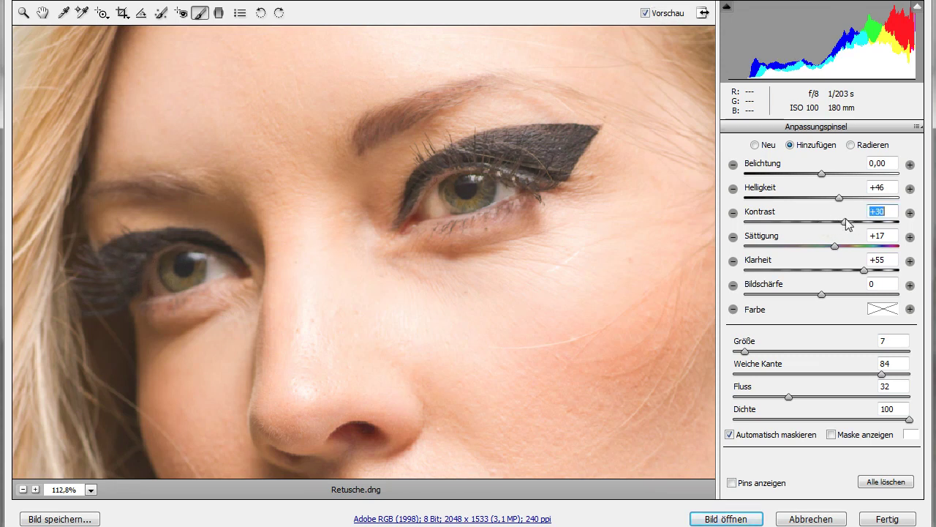
{"action": "left_click", "coordinate": [645, 13]}
{"action": "left_click", "coordinate": [645, 13]}
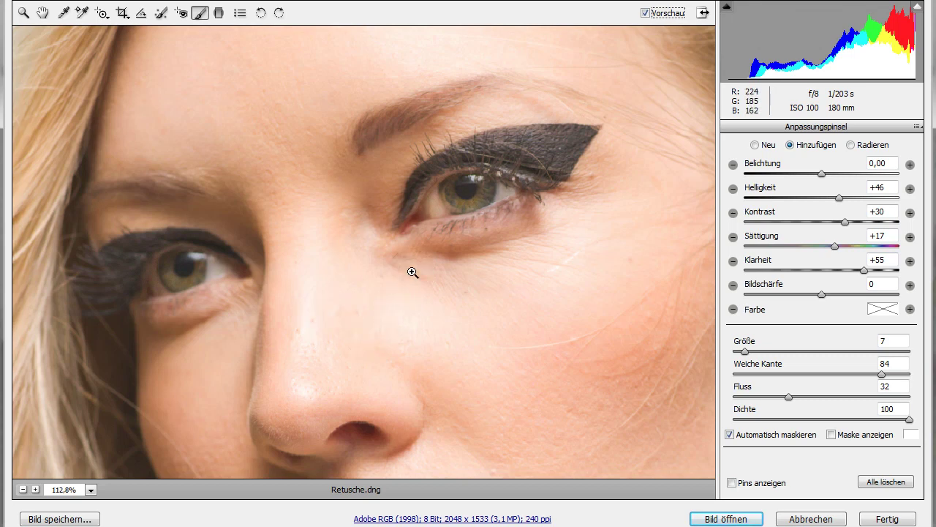
- Paint a new brush at Bildschärfe +61 and Klarheit +45 across the top of the hair
{"action": "key", "text": "ctrl+0"}
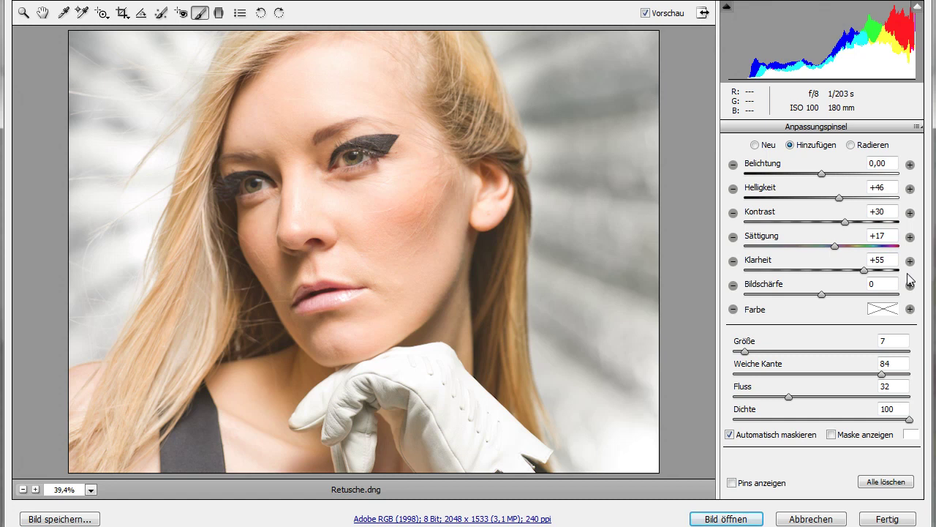
{"action": "left_click", "coordinate": [755, 147]}
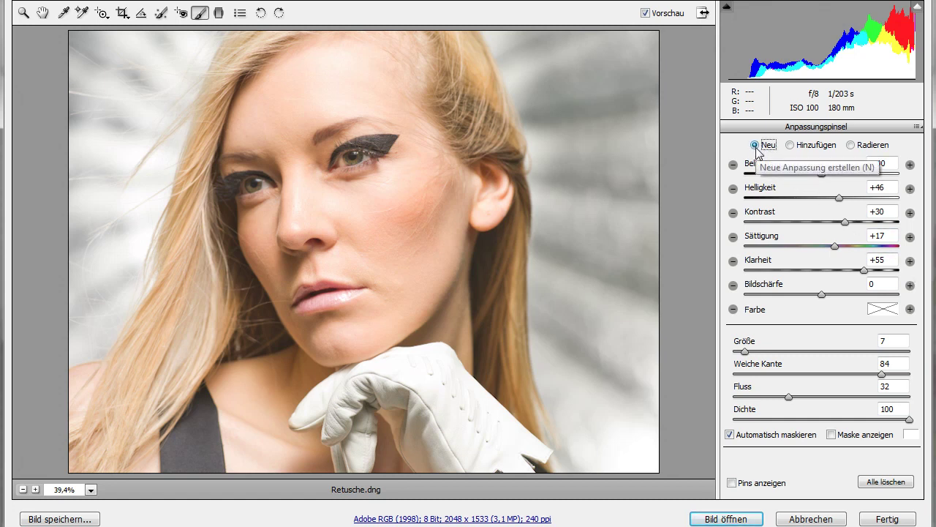
{"action": "left_click", "coordinate": [910, 285]}
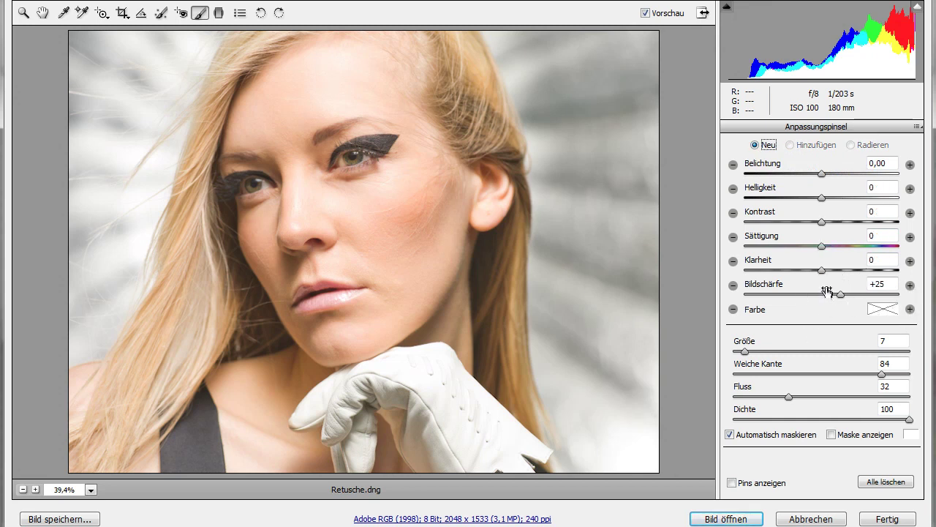
{"action": "left_click_drag", "start_coordinate": [841, 295], "coordinate": [868, 294]}
{"action": "left_click_drag", "start_coordinate": [822, 269], "coordinate": [836, 270]}
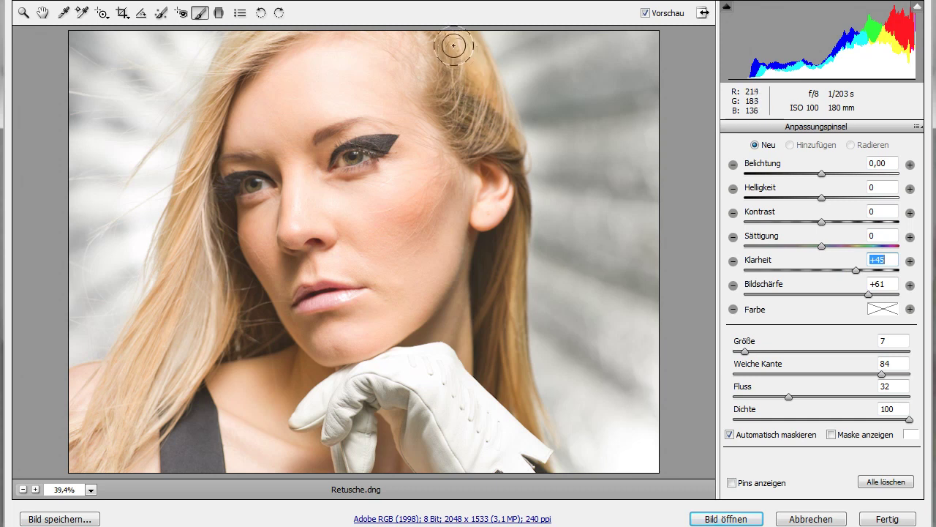
{"action": "left_click_drag", "start_coordinate": [454, 40], "coordinate": [471, 75]}
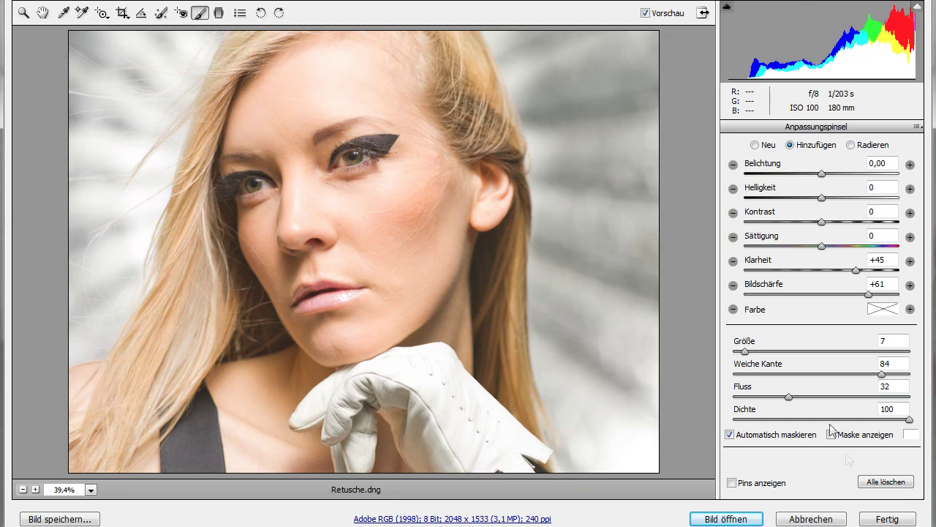
- Set the brush flow to 100 and zoom in closely on the eyes
{"action": "left_click", "coordinate": [892, 386]}
{"action": "type", "text": "100"}
{"action": "key", "text": "Return"}
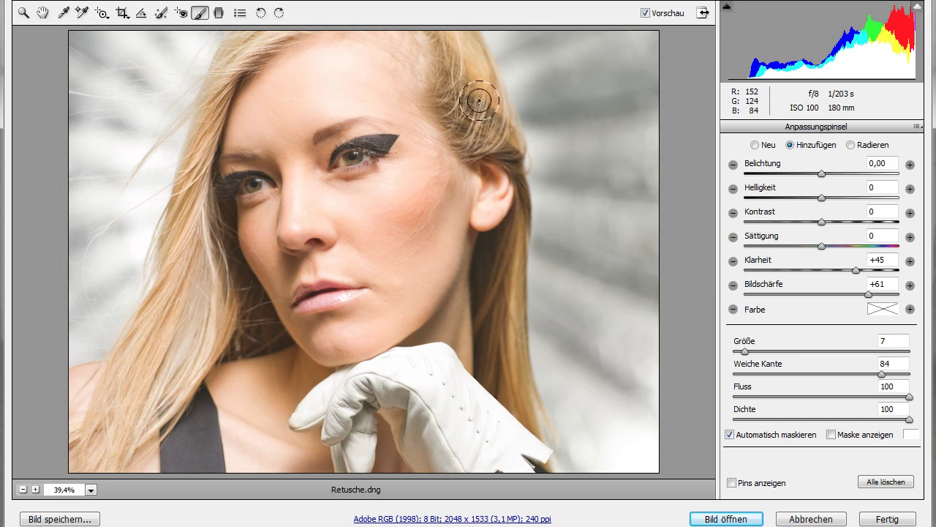
{"action": "left_click", "coordinate": [339, 192]}
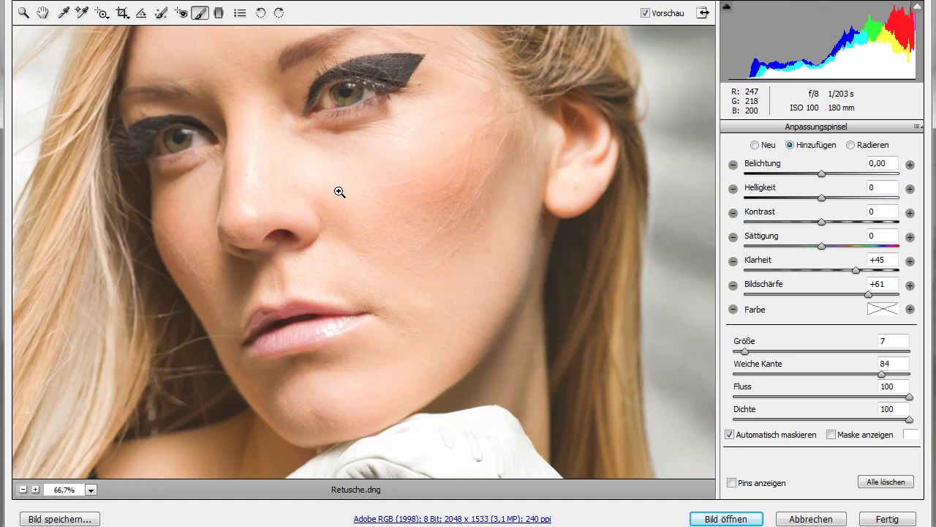
{"action": "left_click_drag", "start_coordinate": [324, 163], "coordinate": [420, 268]}
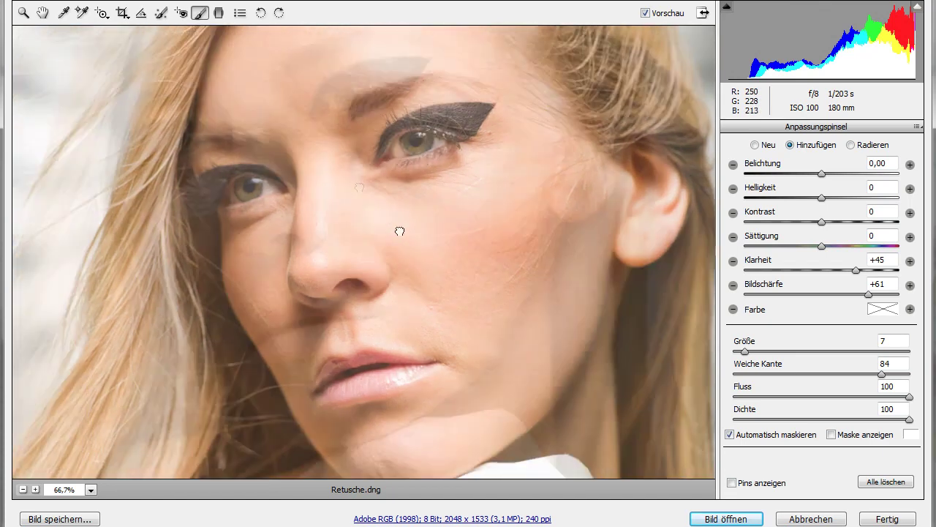
{"action": "key", "text": "ctrl+space"}
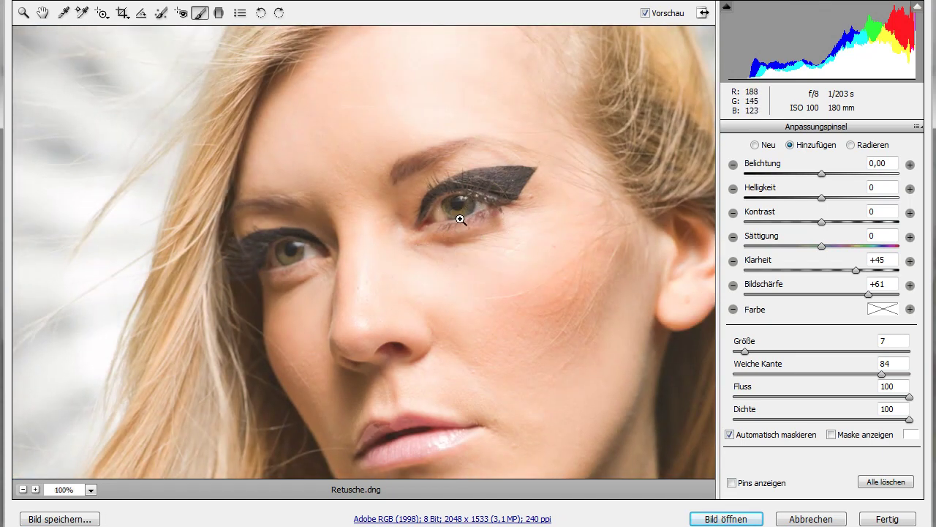
{"action": "key", "text": "ctrl+plus"}
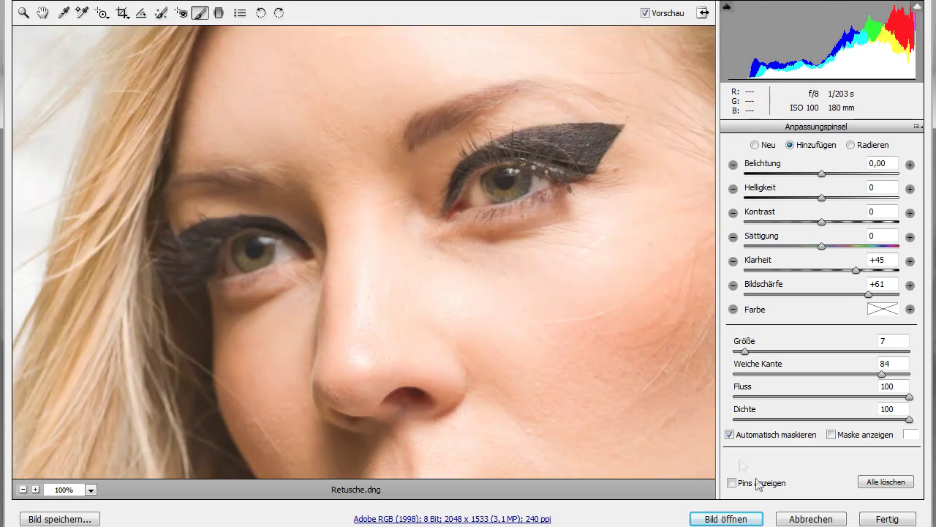
- Show the pins, raise Bildschärfe to +88 and Klarheit to +68, and paint the eyelashes and lips
{"action": "left_click", "coordinate": [731, 483]}
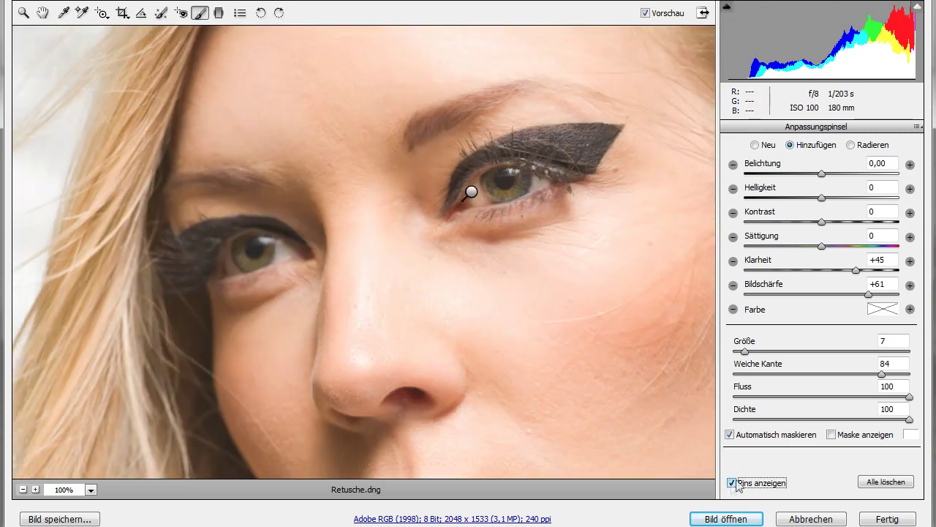
{"action": "left_click", "coordinate": [644, 13]}
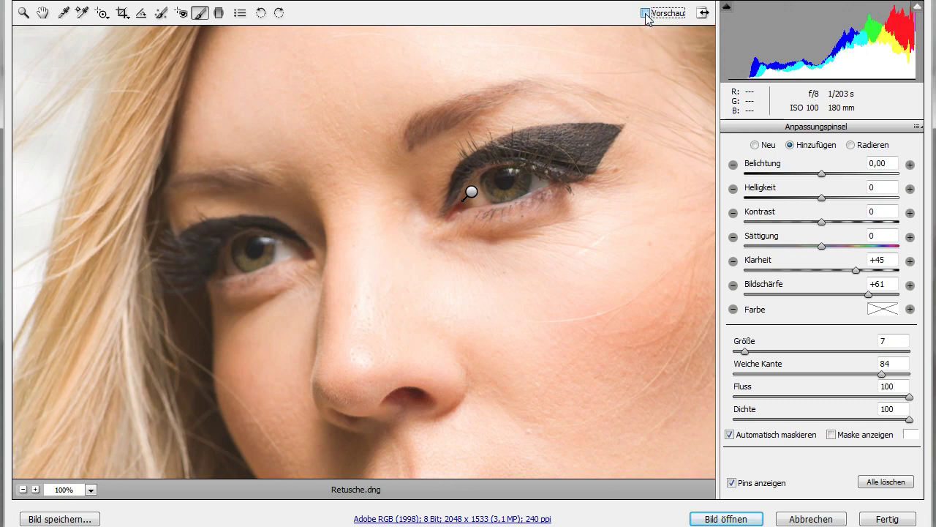
{"action": "left_click", "coordinate": [645, 13]}
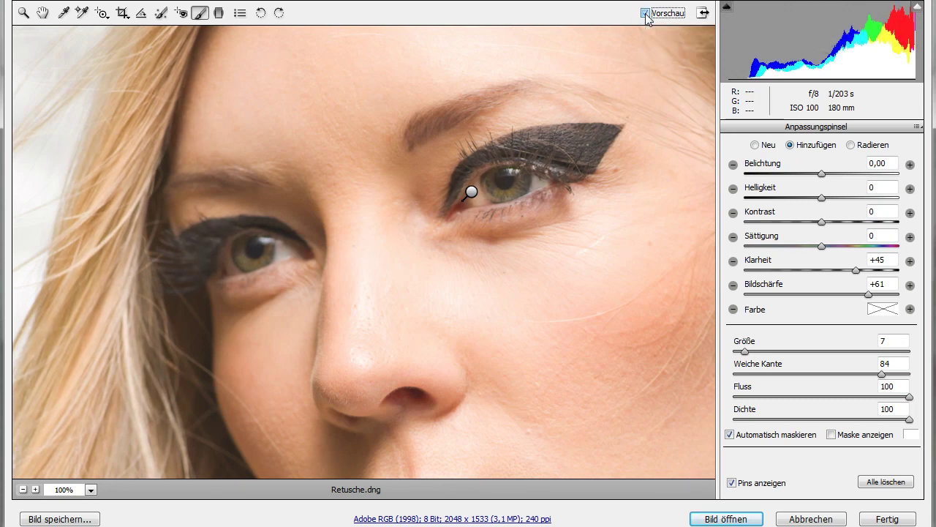
{"action": "left_click", "coordinate": [645, 14]}
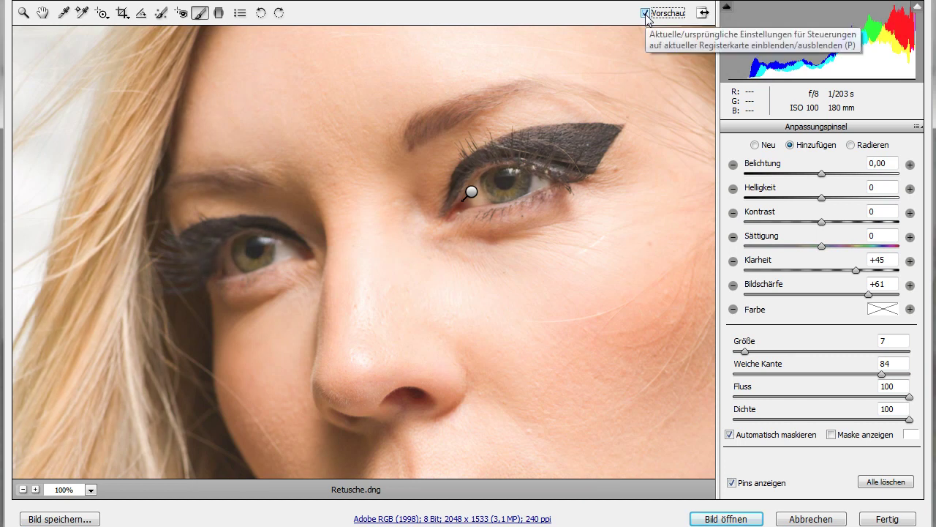
{"action": "left_click", "coordinate": [890, 295]}
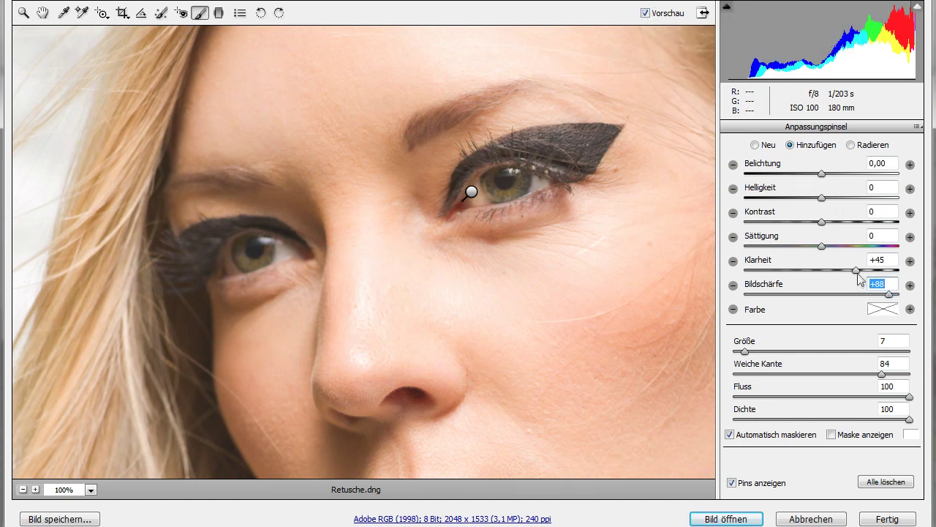
{"action": "left_click_drag", "start_coordinate": [858, 269], "coordinate": [876, 269]}
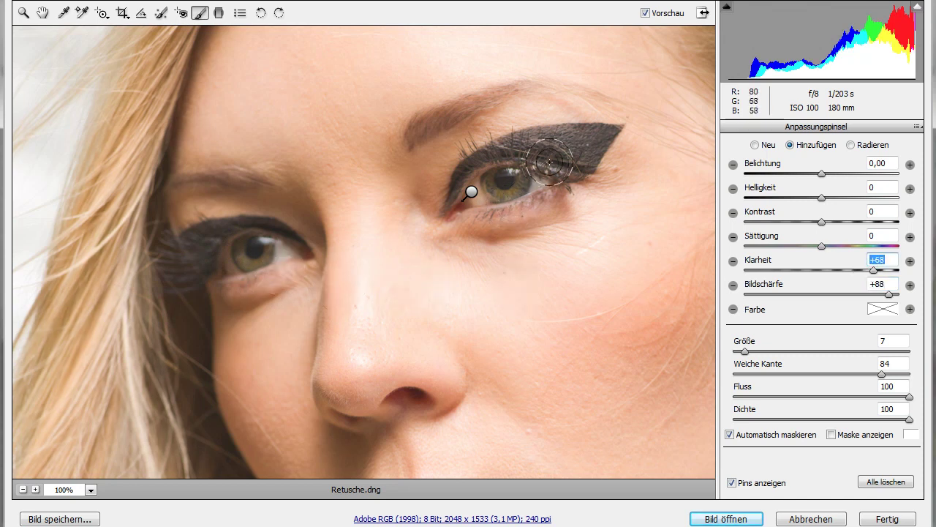
{"action": "mouse_move", "coordinate": [571, 170]}
{"action": "left_mouse_down"}
{"action": "mouse_move", "coordinate": [460, 183]}
{"action": "mouse_move", "coordinate": [585, 157]}
{"action": "left_mouse_up"}
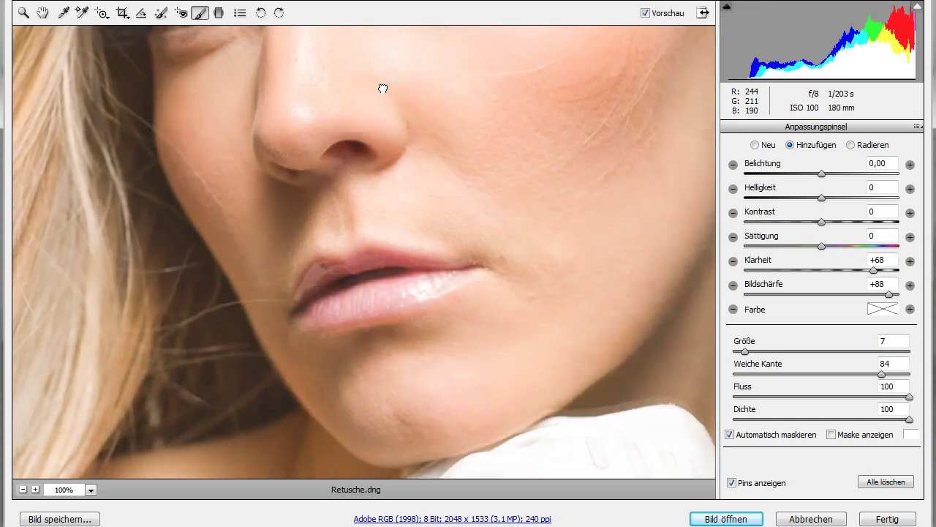
{"action": "mouse_move", "coordinate": [314, 282]}
{"action": "left_mouse_down"}
{"action": "mouse_move", "coordinate": [338, 293]}
{"action": "mouse_move", "coordinate": [299, 293]}
{"action": "left_mouse_up"}
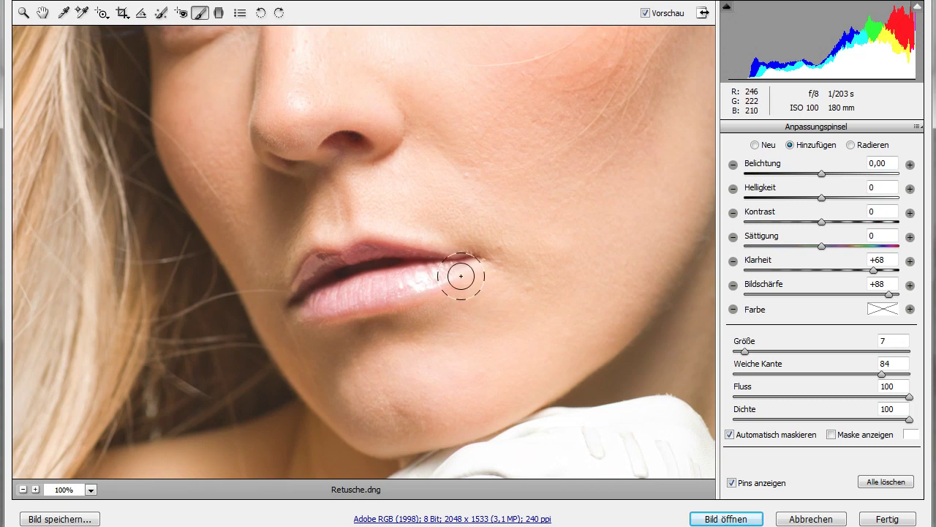
- Fit the portrait, hide the pins, and compare the eye and lip sharpening before and after
{"action": "key", "text": "ctrl+0"}
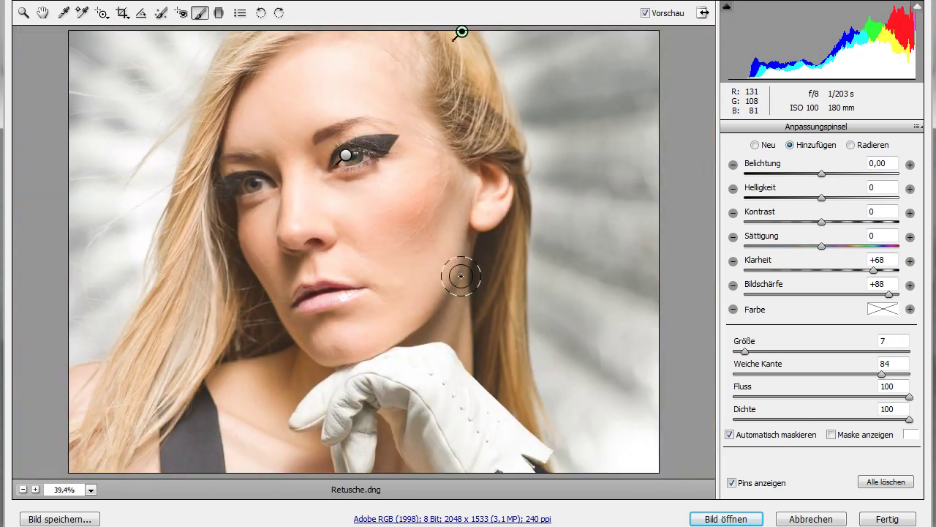
{"action": "left_click", "coordinate": [731, 483]}
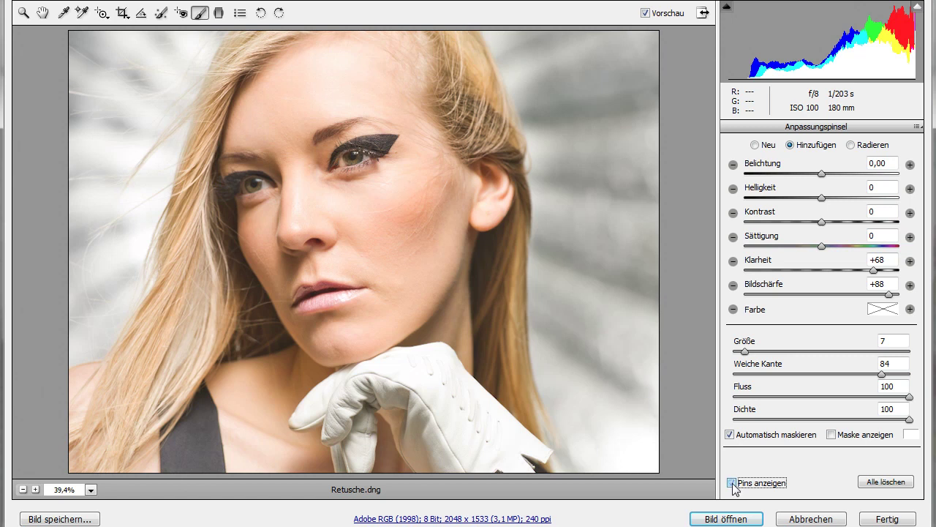
{"action": "left_click", "coordinate": [644, 13]}
{"action": "left_click", "coordinate": [647, 13]}
{"action": "left_click", "coordinate": [645, 13]}
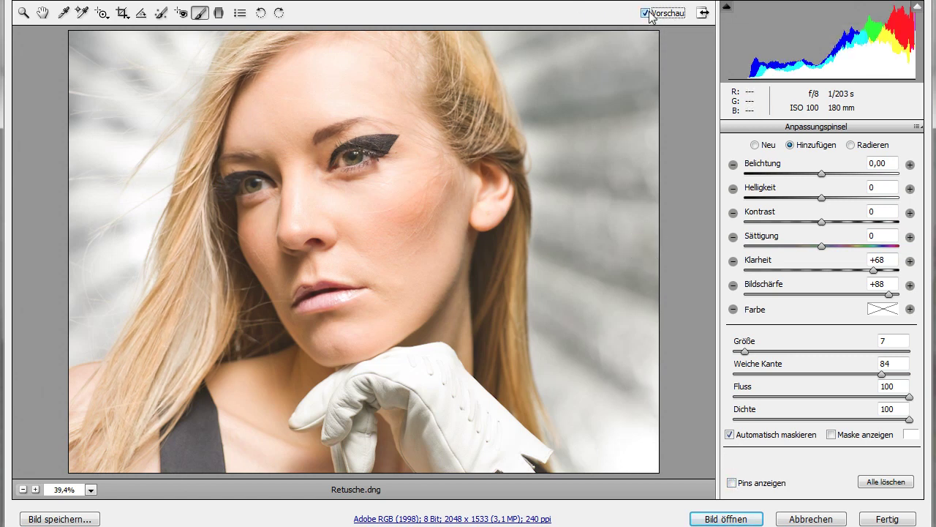
{"action": "left_click", "coordinate": [645, 13]}
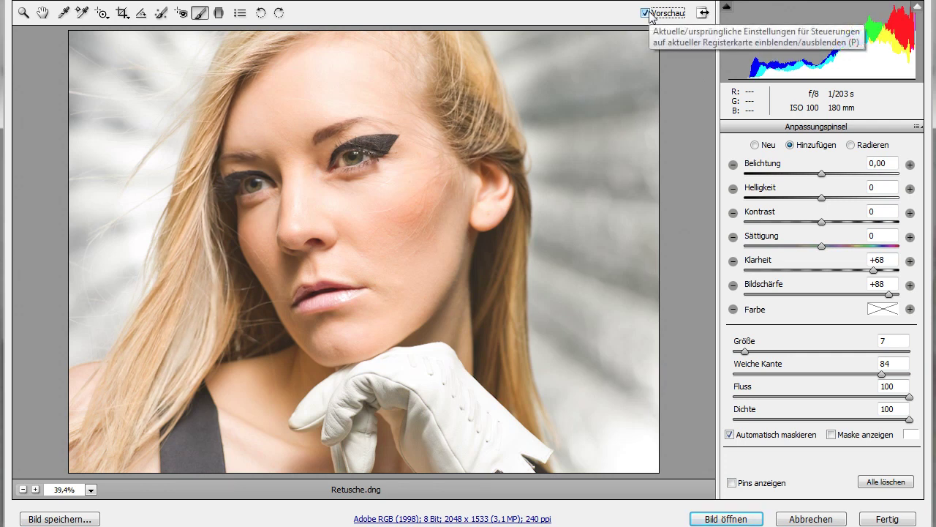
{"action": "left_click", "coordinate": [645, 13]}
{"action": "left_click", "coordinate": [645, 13]}
{"action": "left_click", "coordinate": [644, 14]}
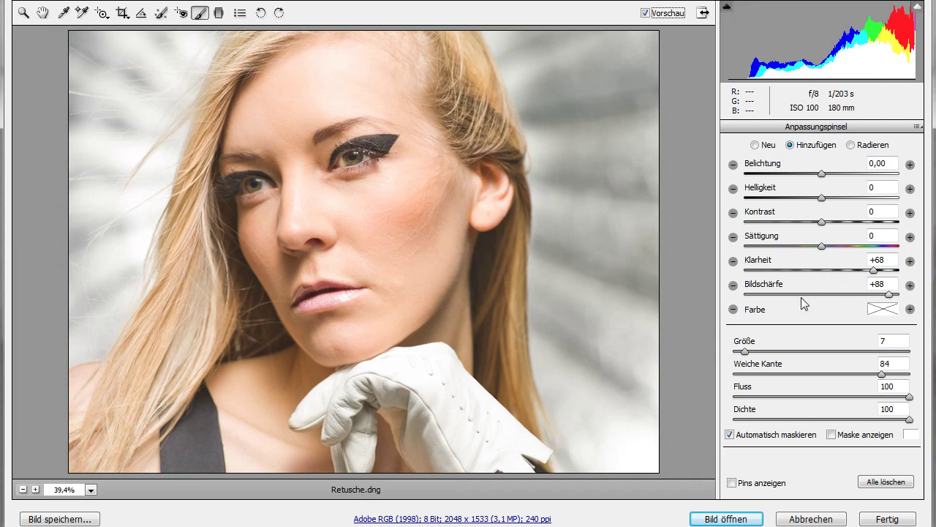
- Start a new skin adjustment with Klarheit -60 and Bildschärfe -65
{"action": "left_click", "coordinate": [755, 145]}
{"action": "left_click", "coordinate": [735, 263]}
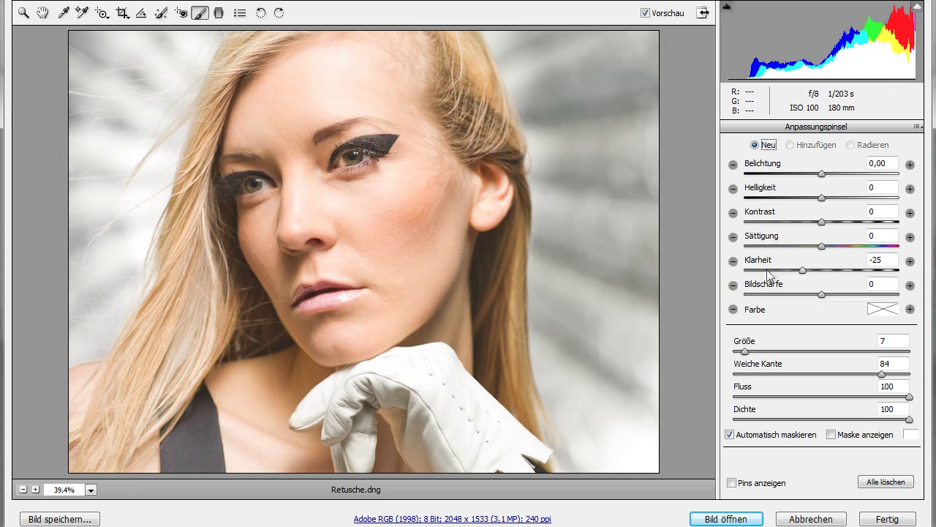
{"action": "left_click", "coordinate": [776, 270]}
{"action": "left_click", "coordinate": [772, 294]}
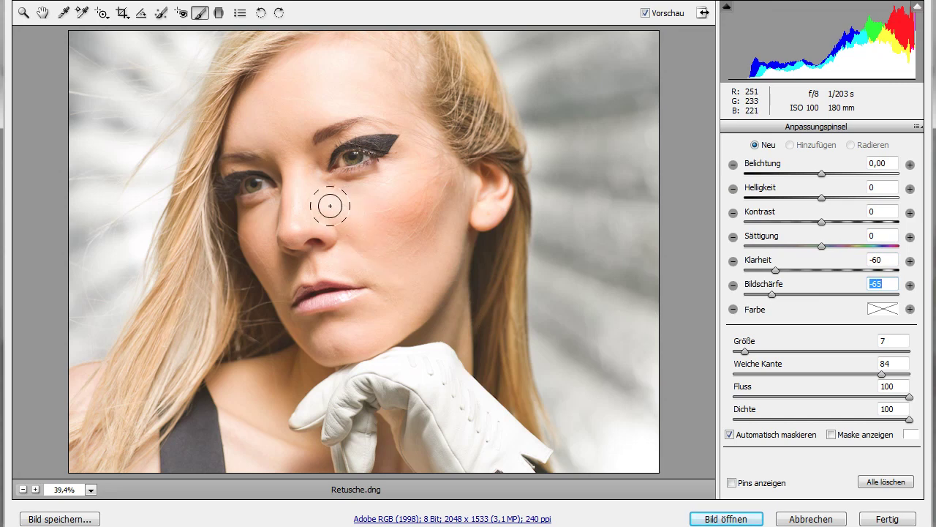
- Set brush size 18 and feather 100, then paint over the cheek and forehead
{"action": "left_click_drag", "start_coordinate": [163, 88], "coordinate": [553, 368]}
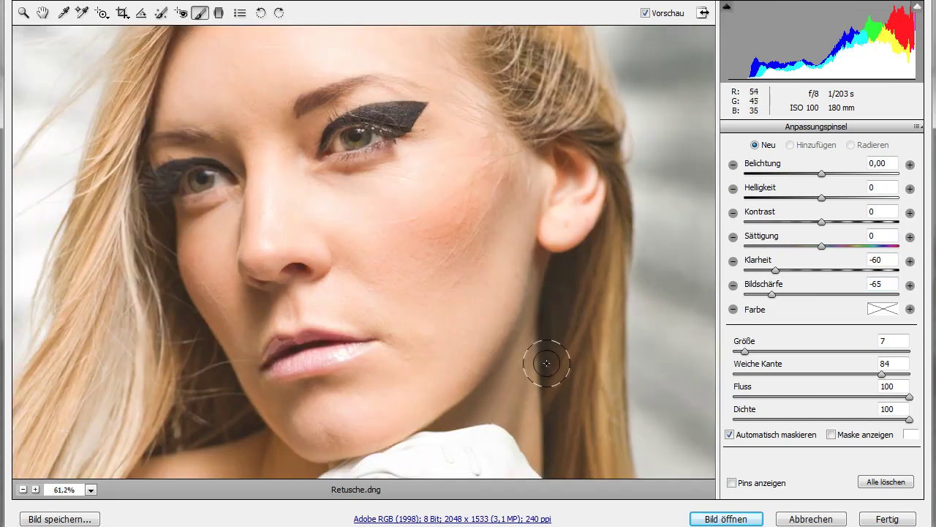
{"action": "left_click", "coordinate": [468, 338], "text": "ctrl"}
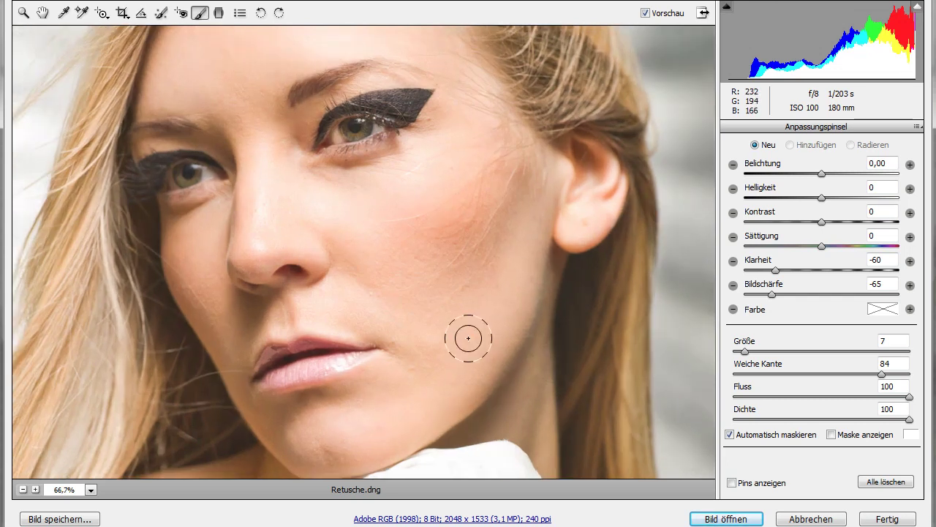
{"action": "left_click", "coordinate": [765, 351]}
{"action": "left_click_drag", "start_coordinate": [881, 374], "coordinate": [911, 374]}
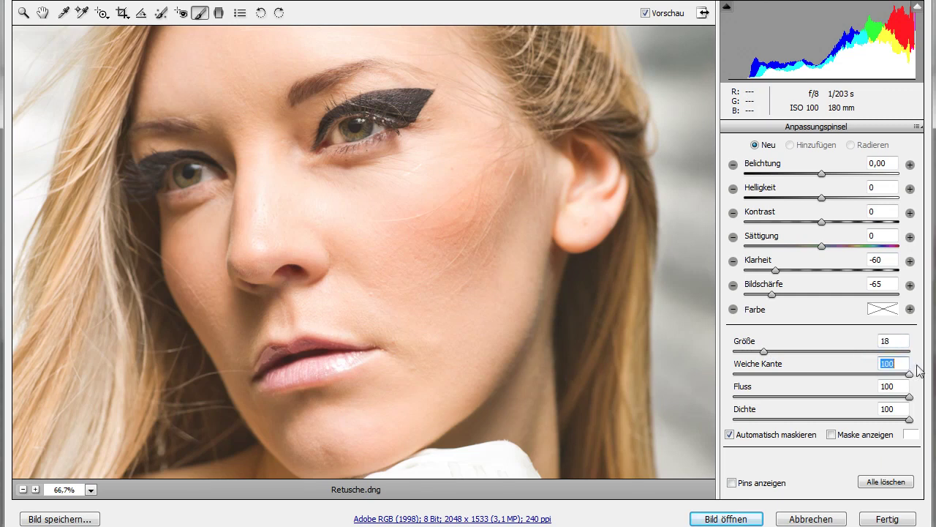
{"action": "left_click_drag", "start_coordinate": [439, 254], "coordinate": [463, 262]}
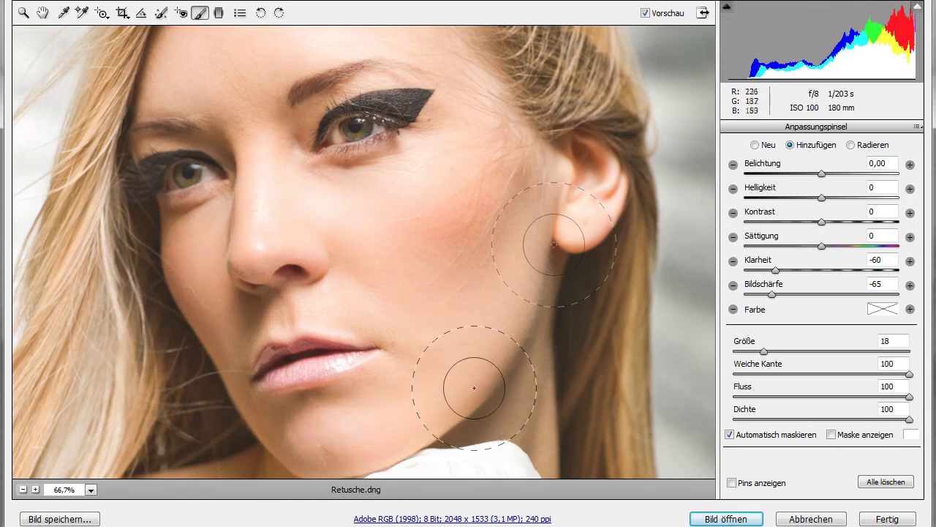
{"action": "left_click_drag", "start_coordinate": [287, 74], "coordinate": [210, 107]}
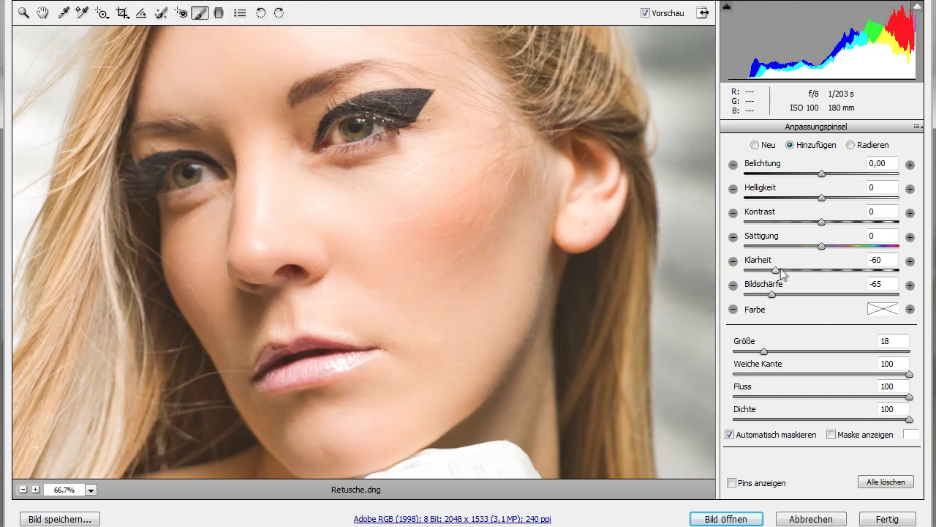
- Flip Vorschau repeatedly to compare the softened skin with the original
{"action": "left_click", "coordinate": [646, 13]}
{"action": "left_click", "coordinate": [645, 13]}
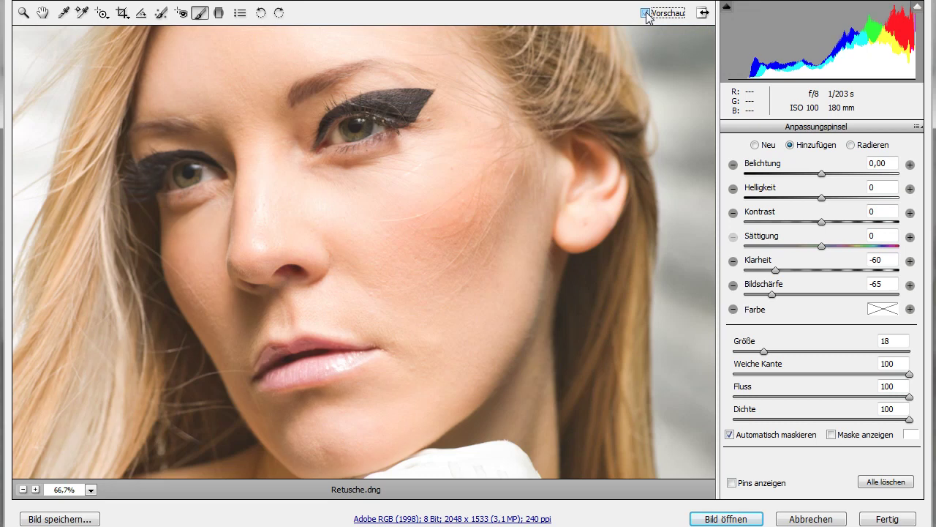
{"action": "left_click", "coordinate": [645, 13]}
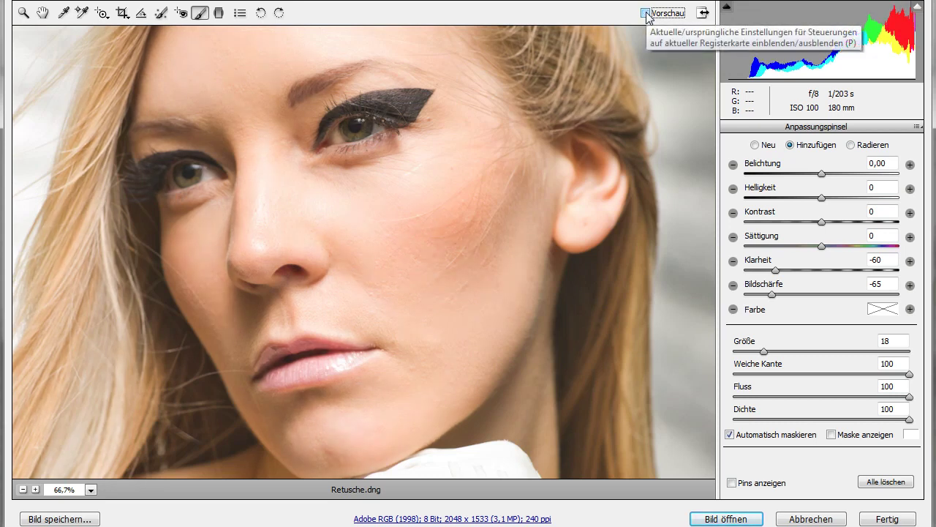
{"action": "left_click", "coordinate": [645, 13]}
{"action": "left_click", "coordinate": [645, 14]}
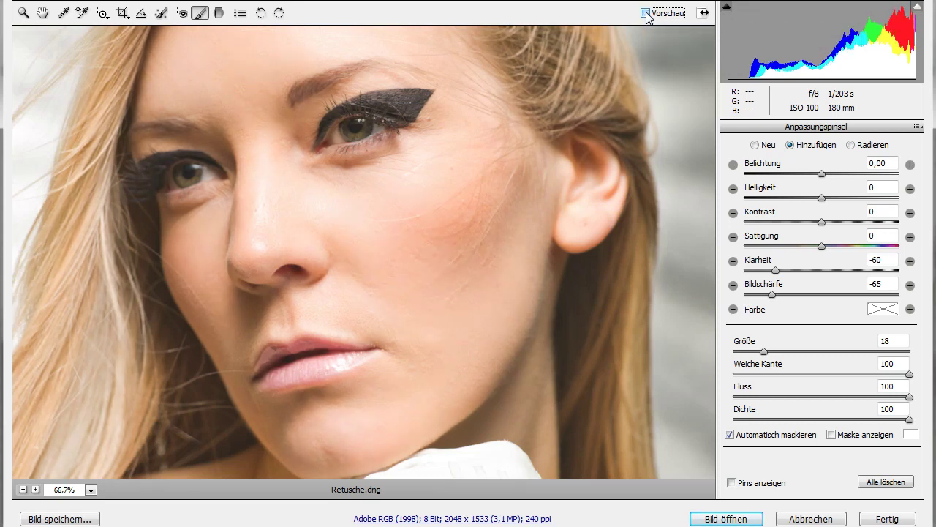
{"action": "left_click", "coordinate": [645, 14]}
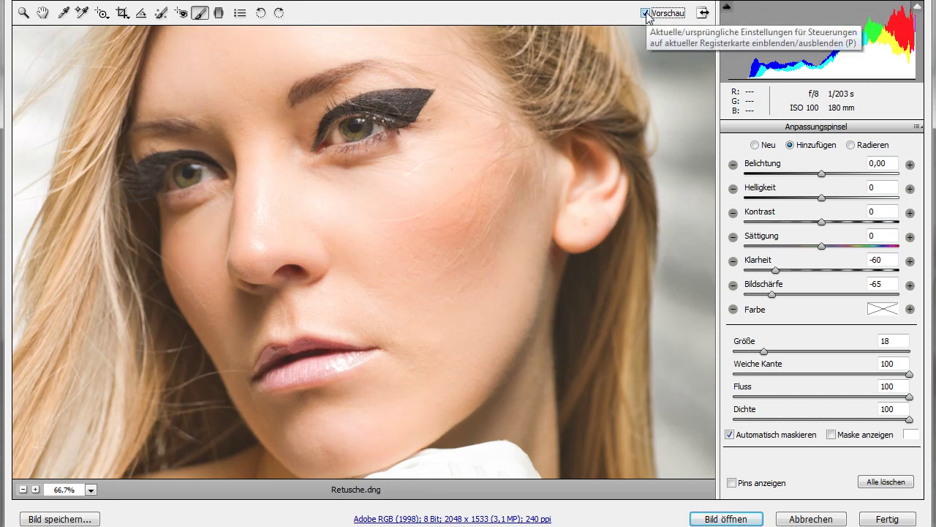
- Test the Klarheit slider, settle the smoothing at -61, and zoom out
{"action": "left_click_drag", "start_coordinate": [776, 270], "coordinate": [829, 270]}
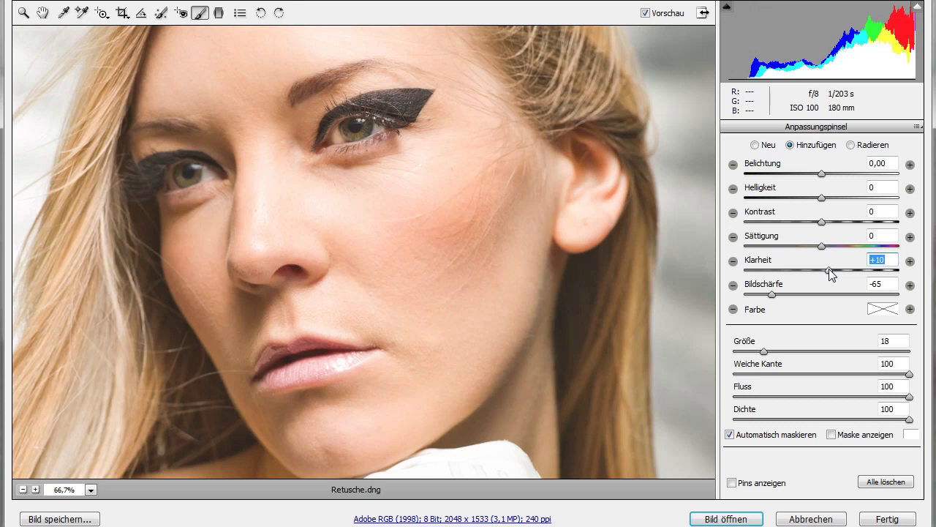
{"action": "mouse_move", "coordinate": [830, 272]}
{"action": "left_mouse_down"}
{"action": "mouse_move", "coordinate": [852, 276]}
{"action": "mouse_move", "coordinate": [776, 277]}
{"action": "left_mouse_up"}
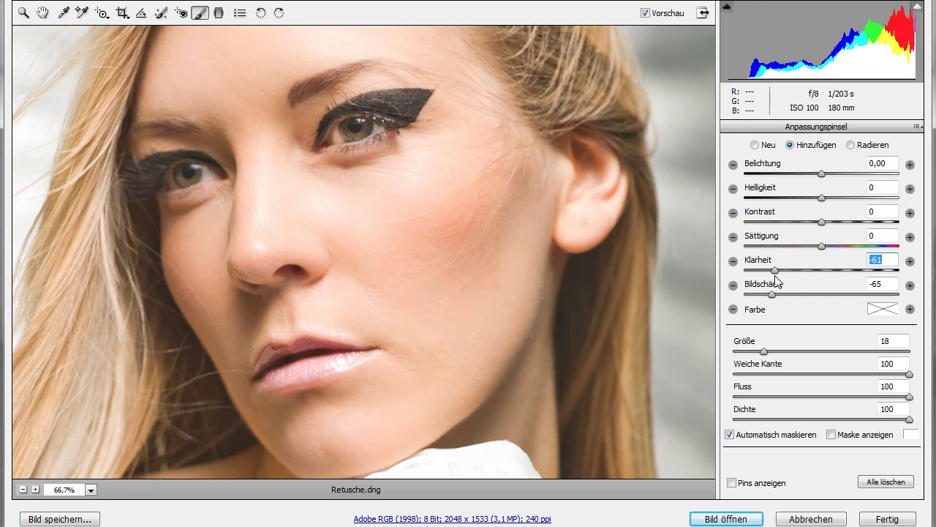
{"action": "key", "text": "ctrl+minus"}
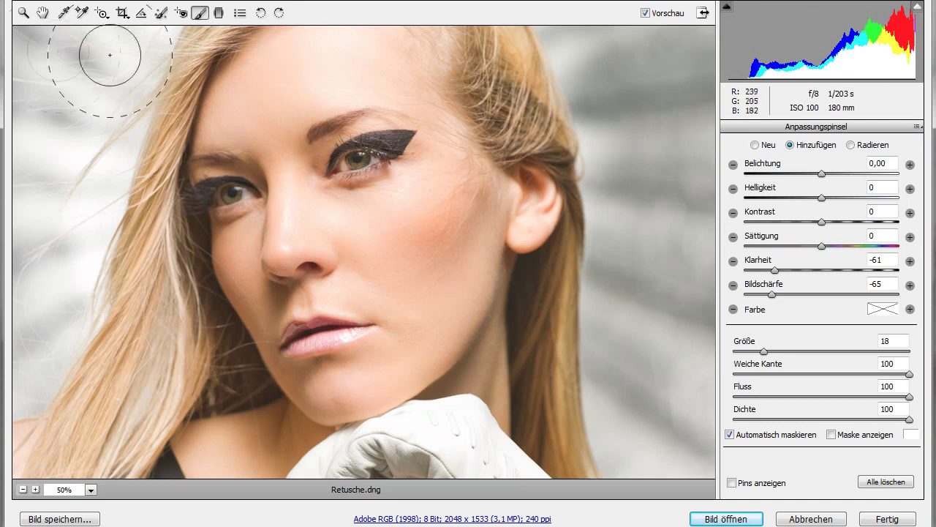
- Reset the tone curve, then apply the contrast preset (Helle Farbtöne +21, Dunkle Farbtöne -8)
{"action": "left_click", "coordinate": [43, 13]}
{"action": "left_click", "coordinate": [916, 146]}
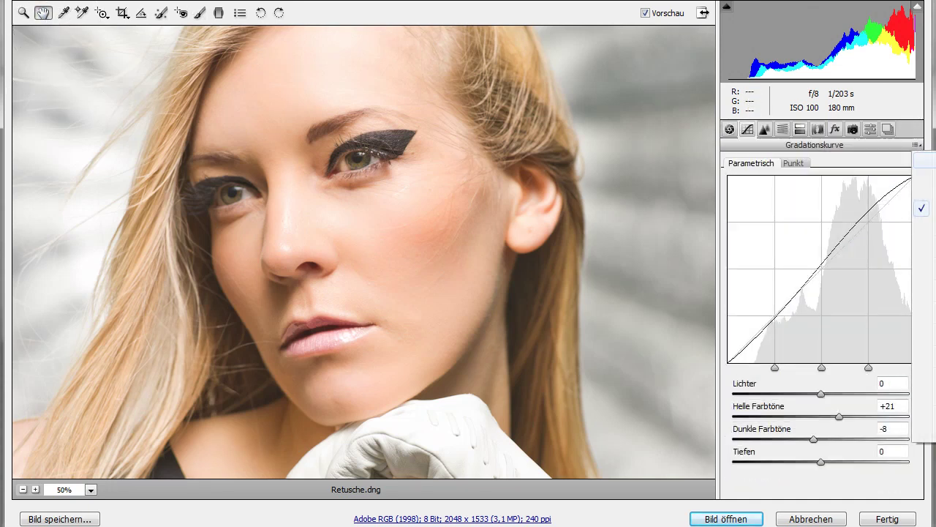
{"action": "left_click", "coordinate": [923, 160]}
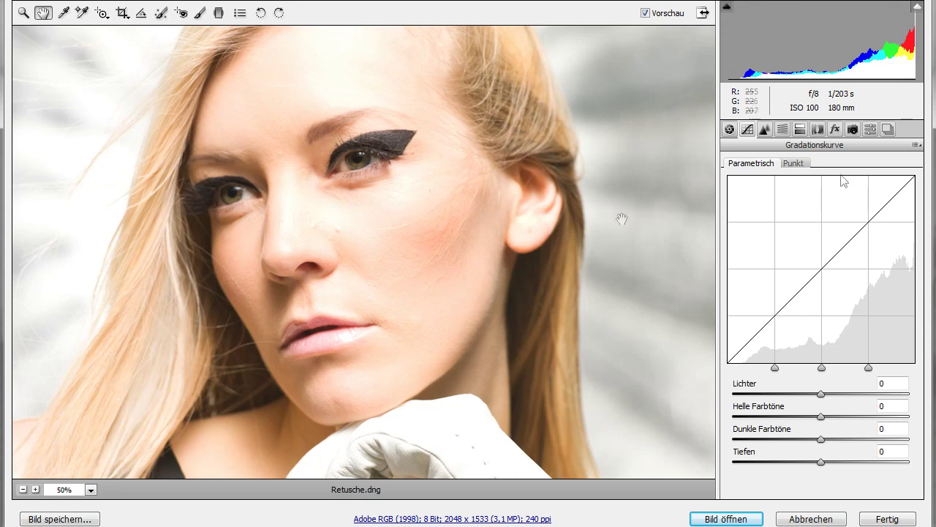
{"action": "left_click", "coordinate": [915, 146]}
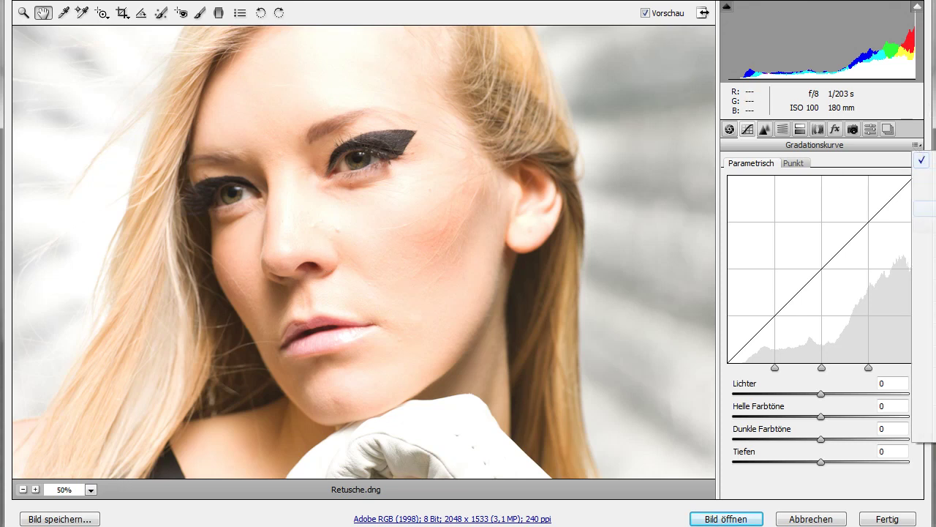
{"action": "left_click", "coordinate": [924, 208]}
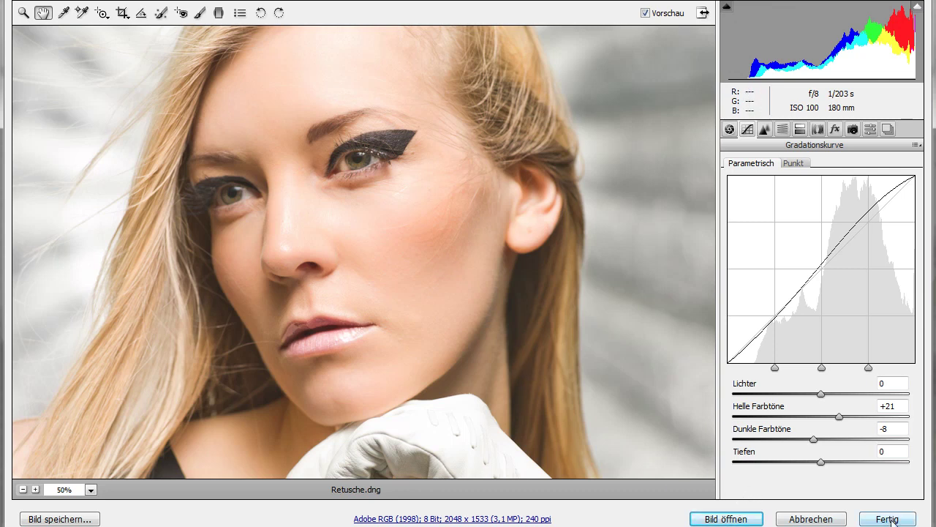
- Save the portrait as Vordergrund.jpg in JPEG format at quality 12 (Maximal)
{"action": "left_click", "coordinate": [41, 519]}
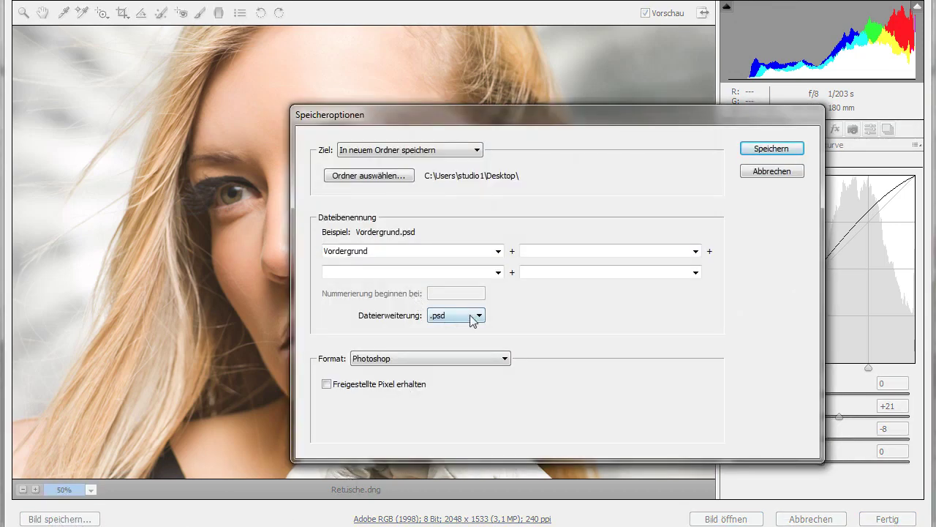
{"action": "left_click", "coordinate": [470, 322]}
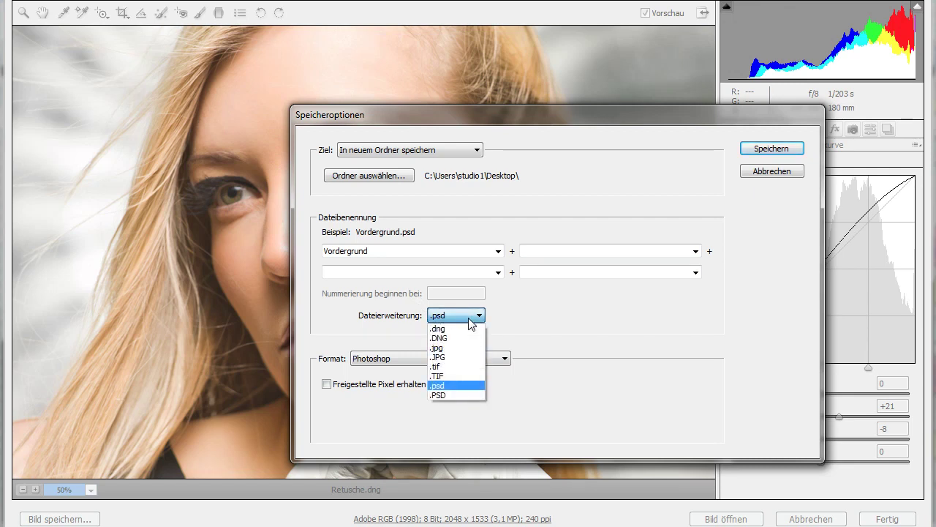
{"action": "left_click", "coordinate": [462, 348]}
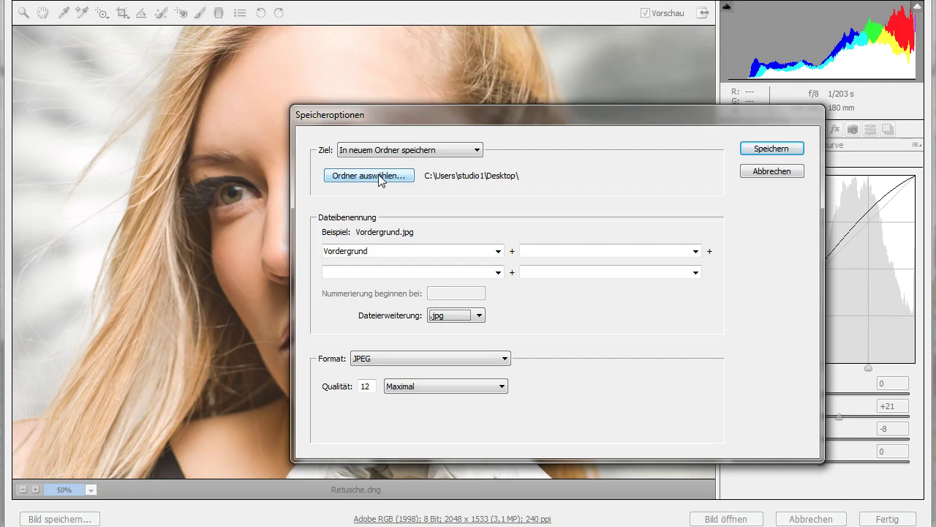
{"action": "left_click", "coordinate": [772, 149]}
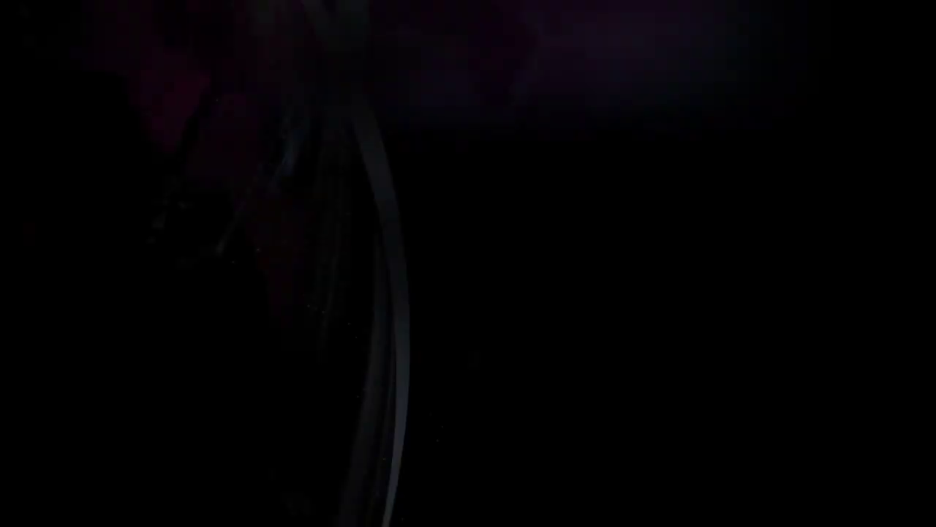